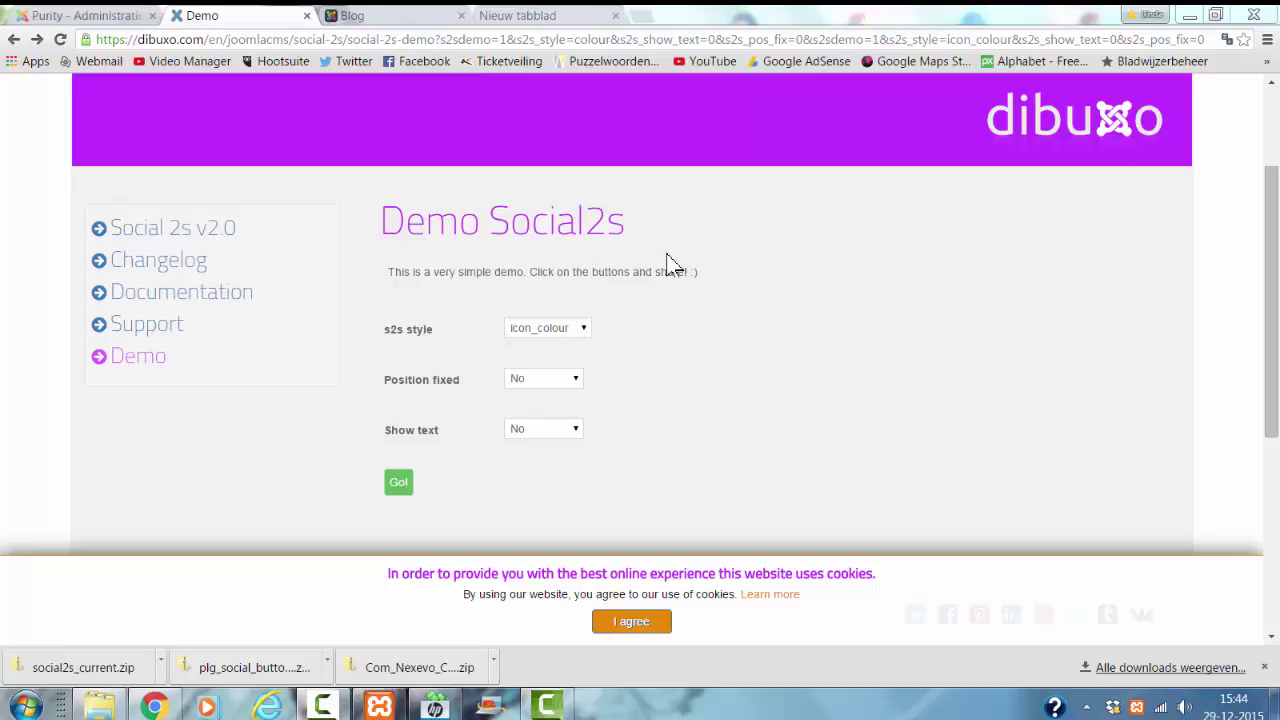
Preview the dark s2s style on the Social2s demo page and examine its share buttons
drag(1275, 265, 1275, 351)
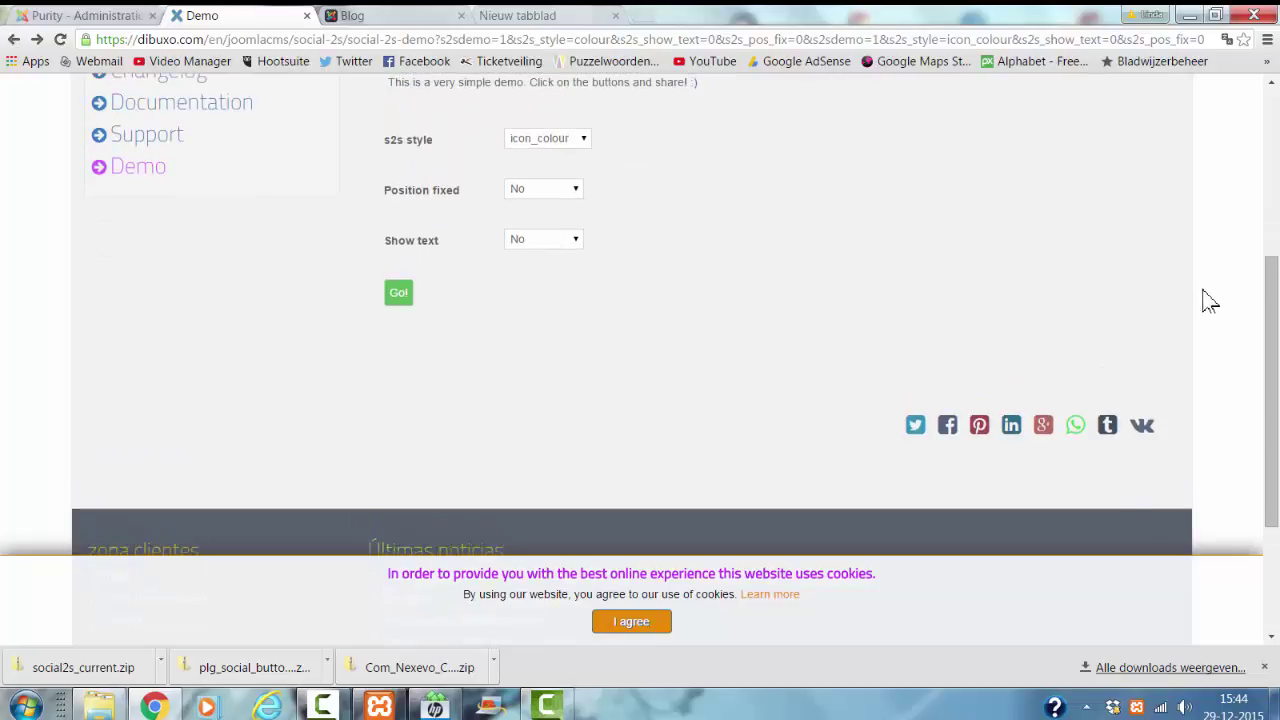
scroll(1206, 300, up, 1)
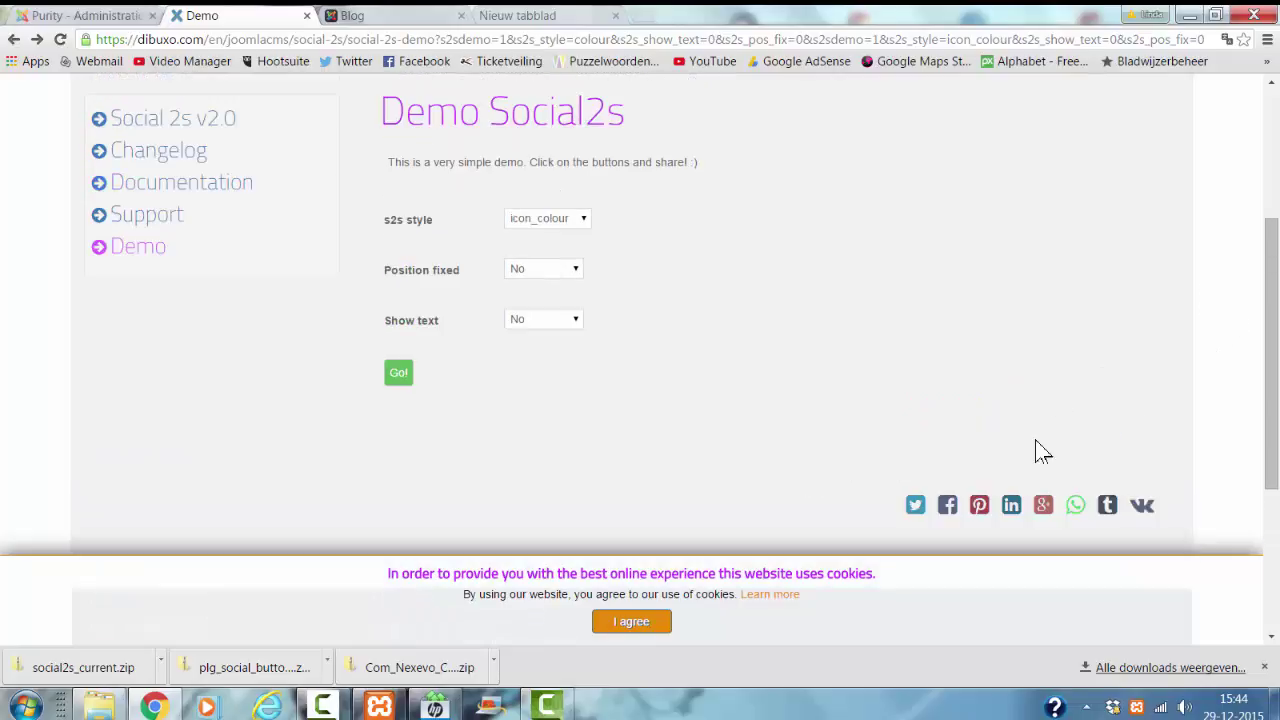
click(525, 220)
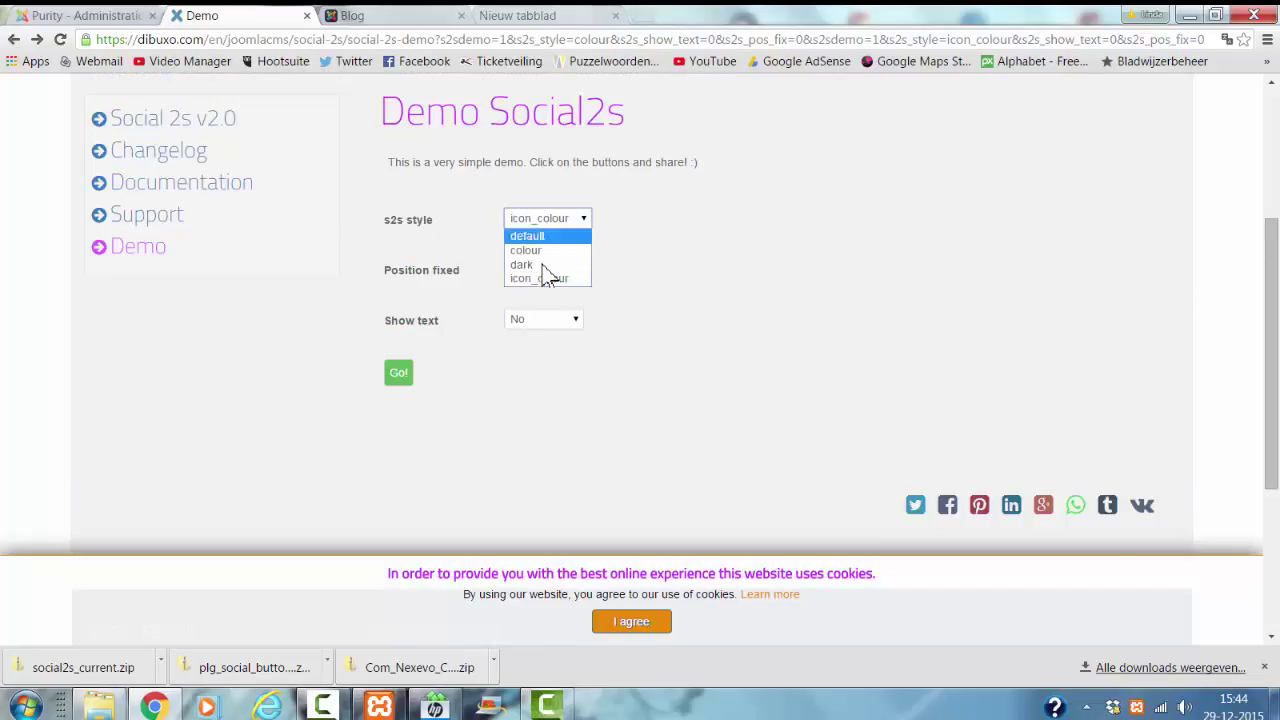
click(543, 265)
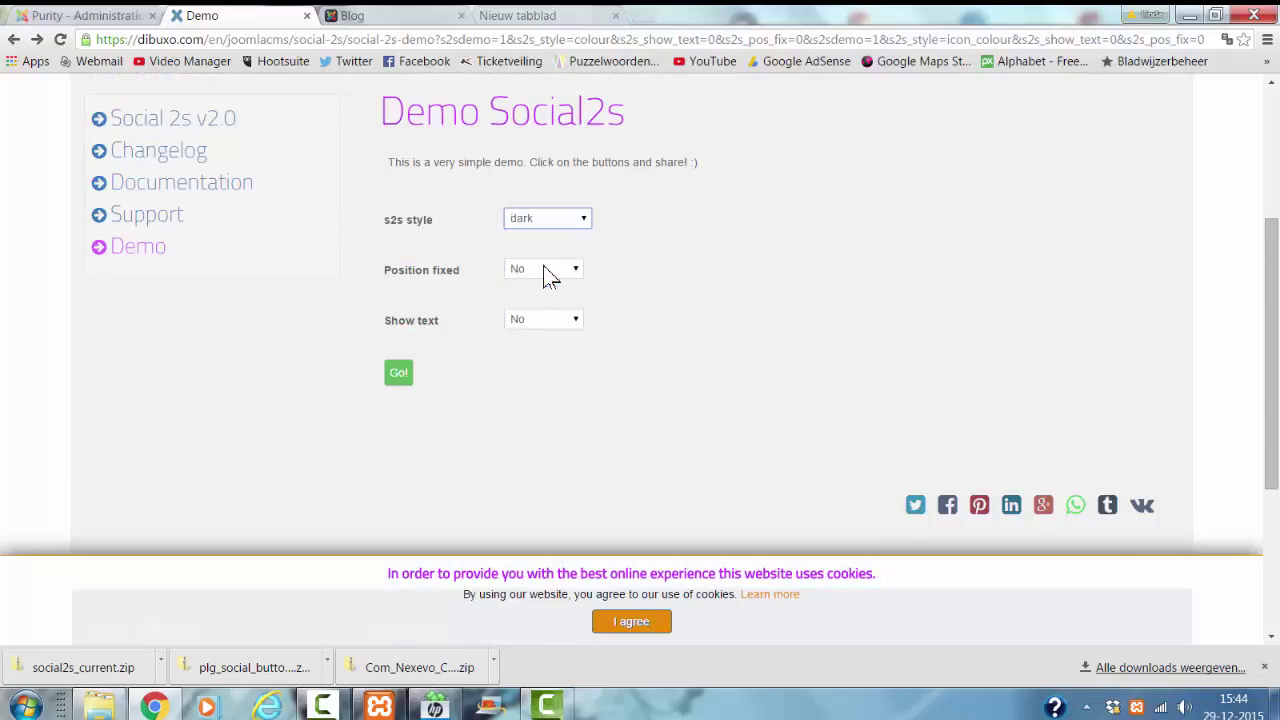
click(395, 388)
click(397, 374)
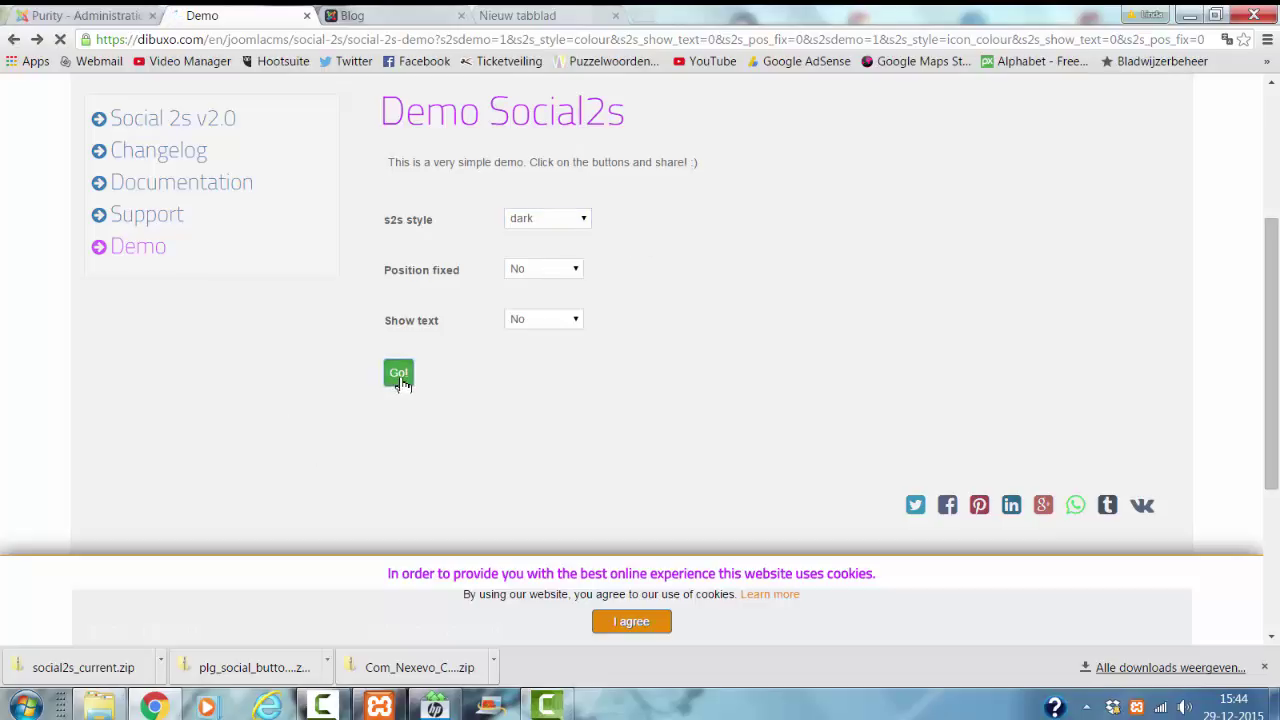
scroll(729, 337, down, 2)
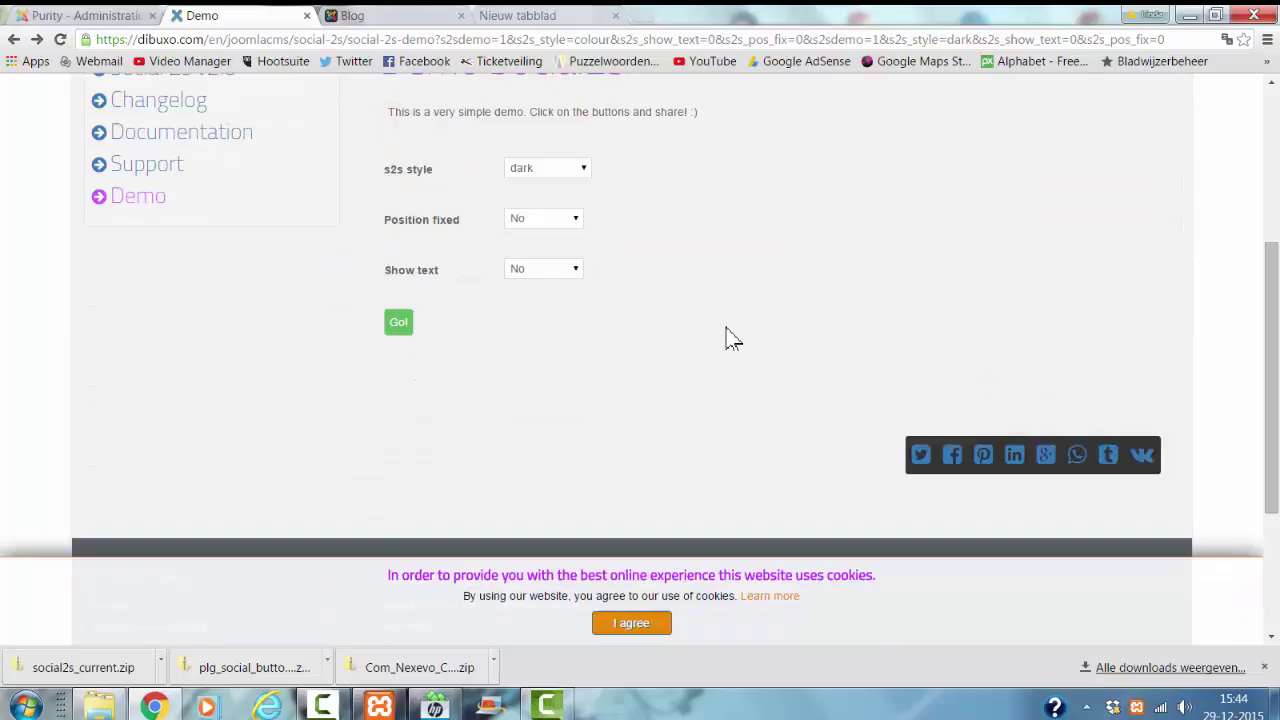
scroll(729, 337, up, 1)
scroll(729, 337, down, 1)
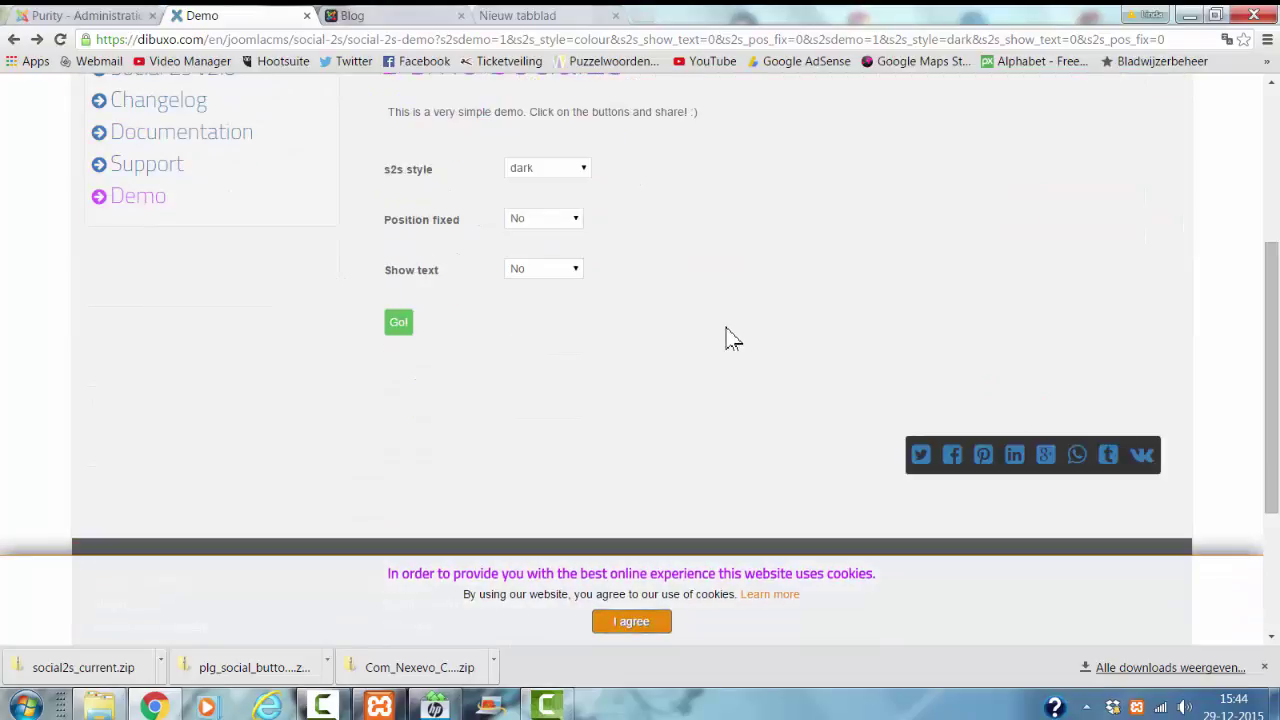
Preview the share buttons in the colour s2s style on the demo page
click(533, 182)
click(540, 198)
click(395, 328)
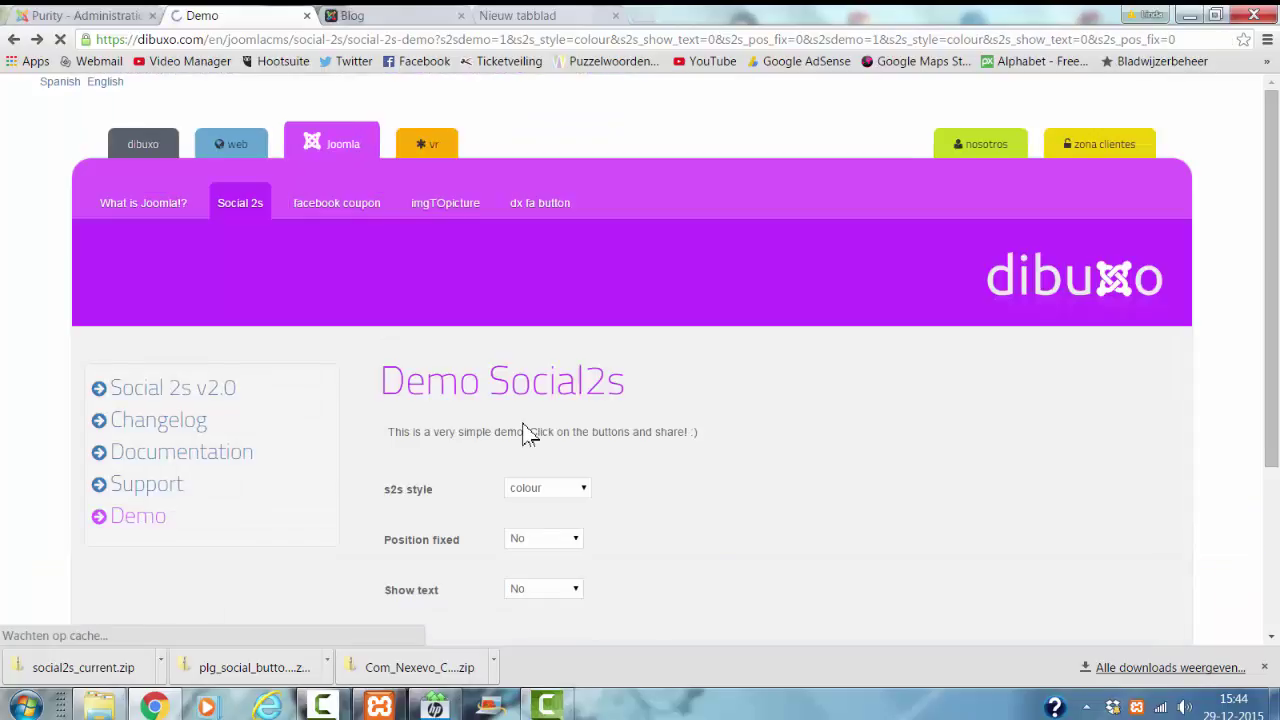
scroll(525, 434, down, 3)
Preview the default s2s style on the demo page and examine its share buttons
click(540, 248)
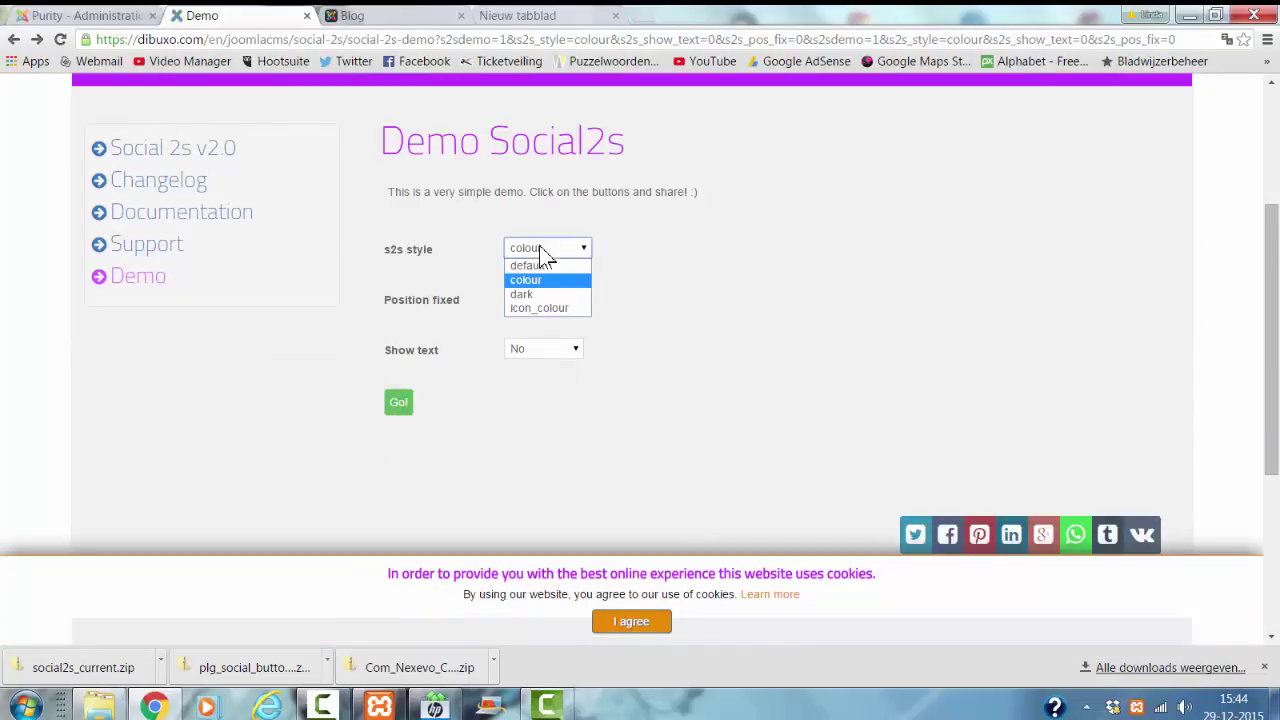
click(549, 266)
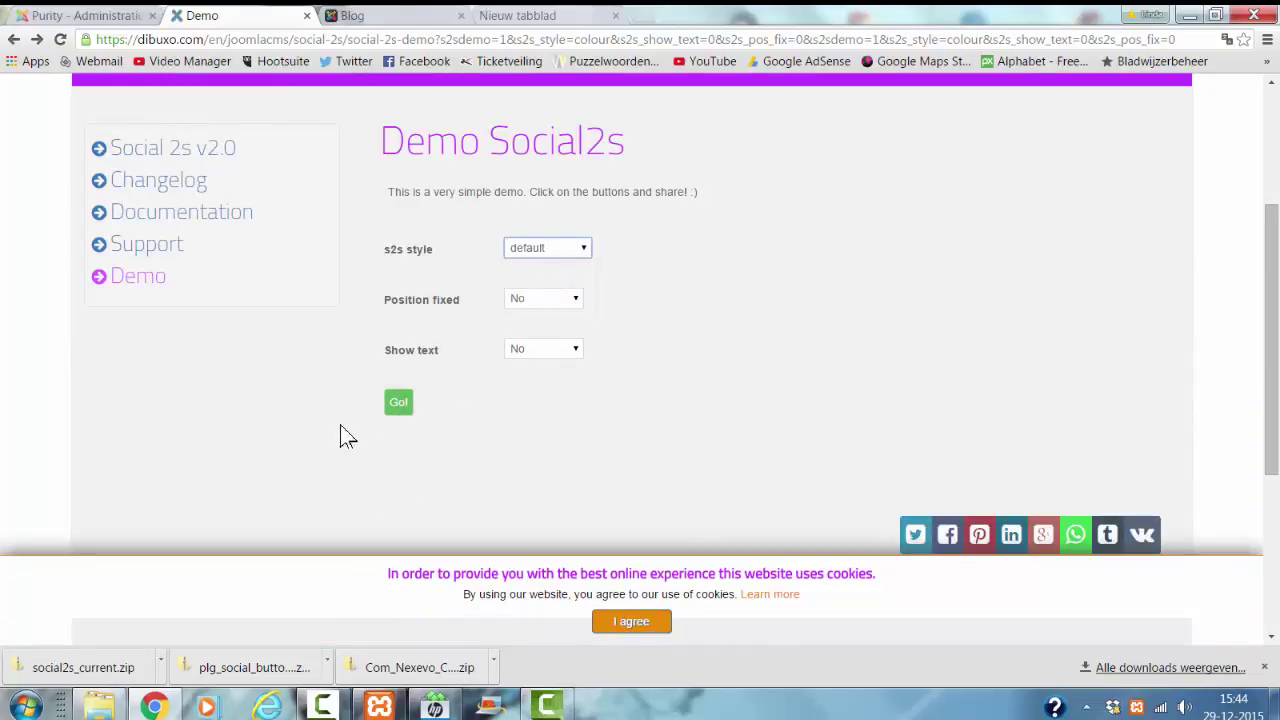
click(405, 402)
scroll(629, 466, down, 2)
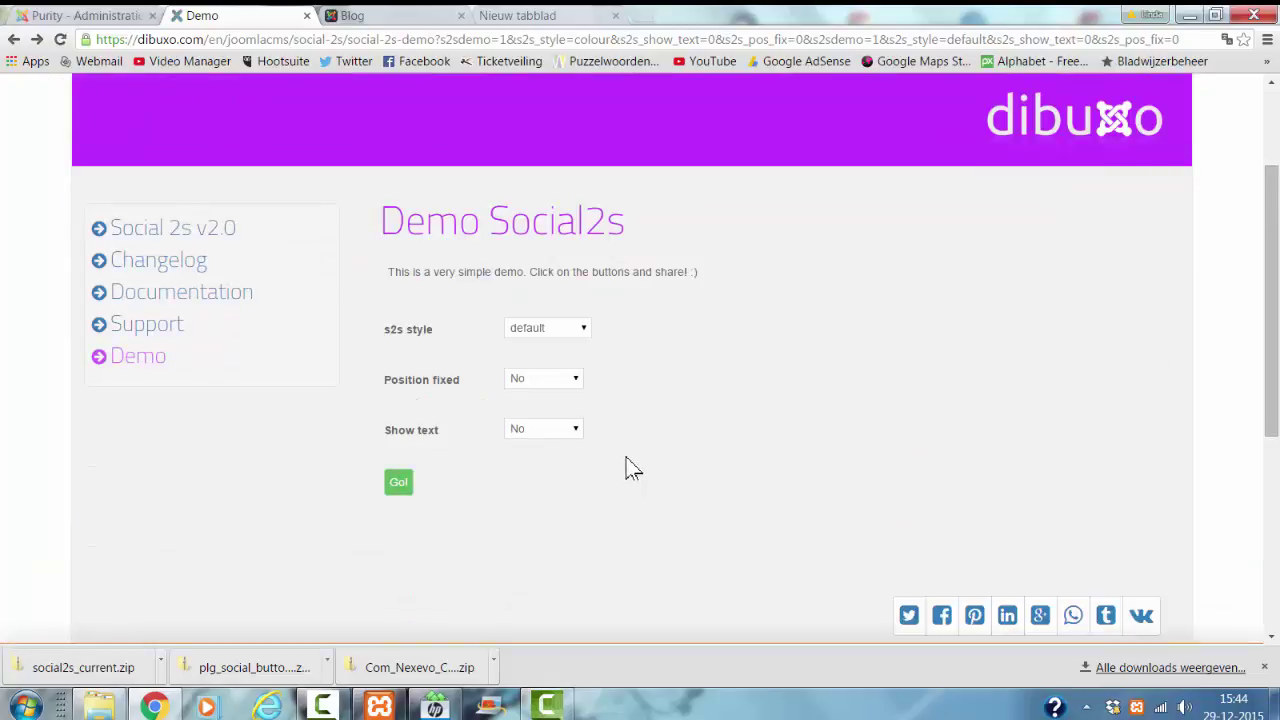
scroll(920, 289, down, 2)
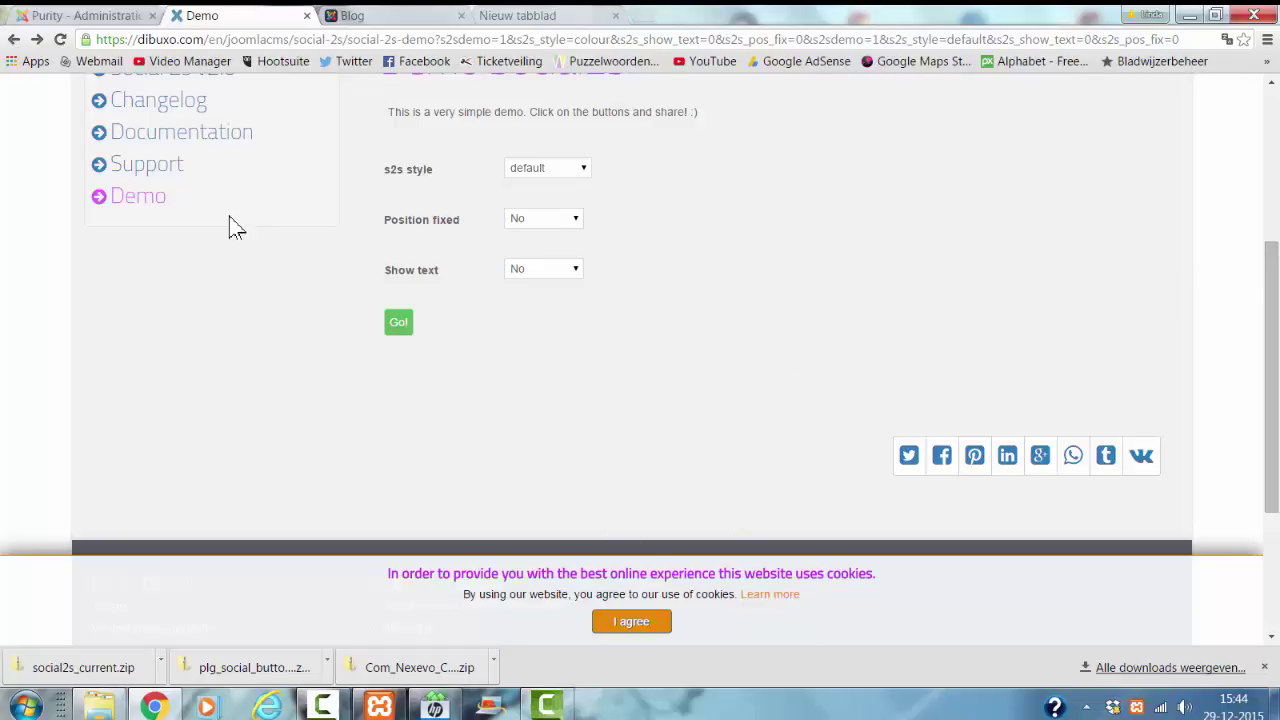
scroll(980, 363, up, 2)
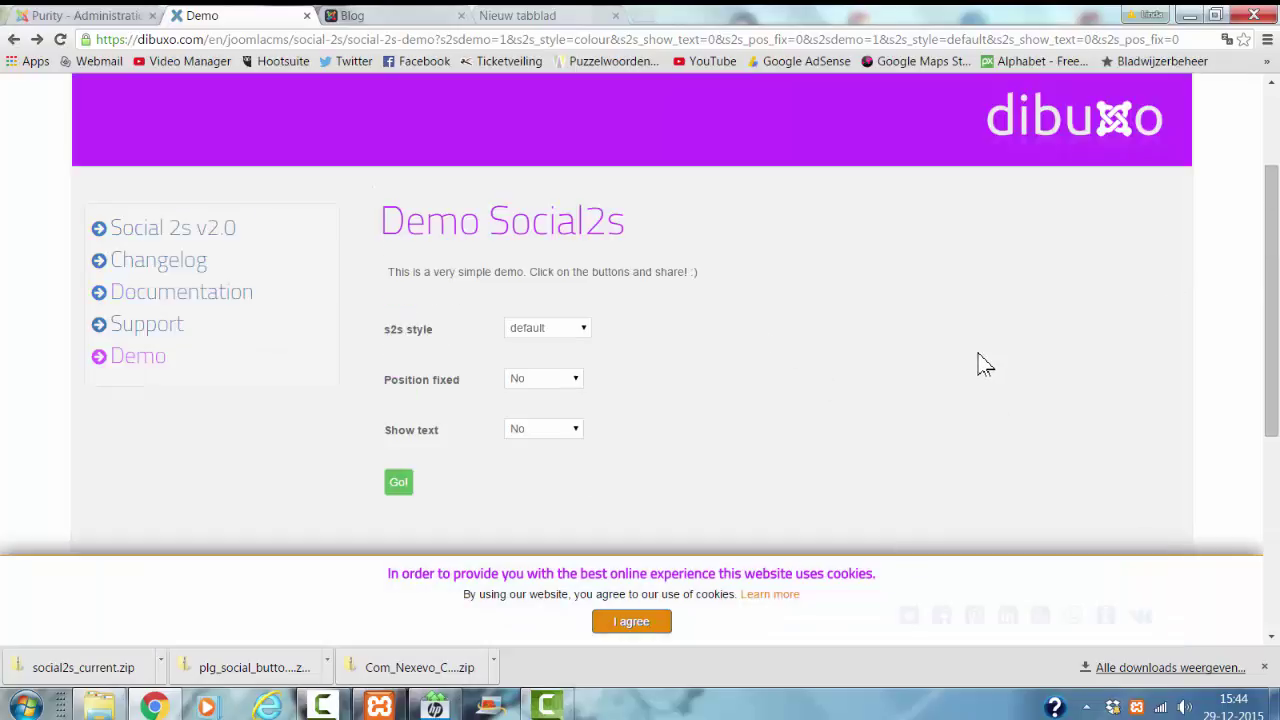
scroll(980, 363, down, 1)
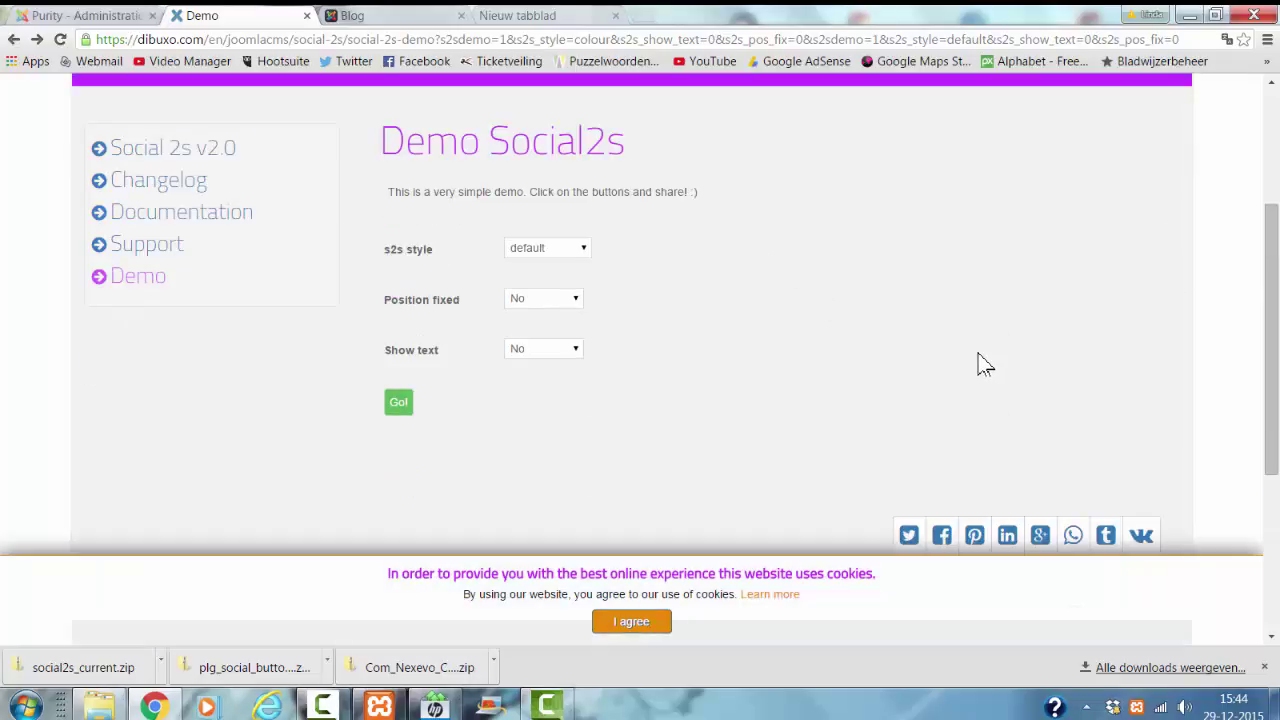
Install the extension package social2s_current from the Downloads folder in the Joomla administration
click(68, 16)
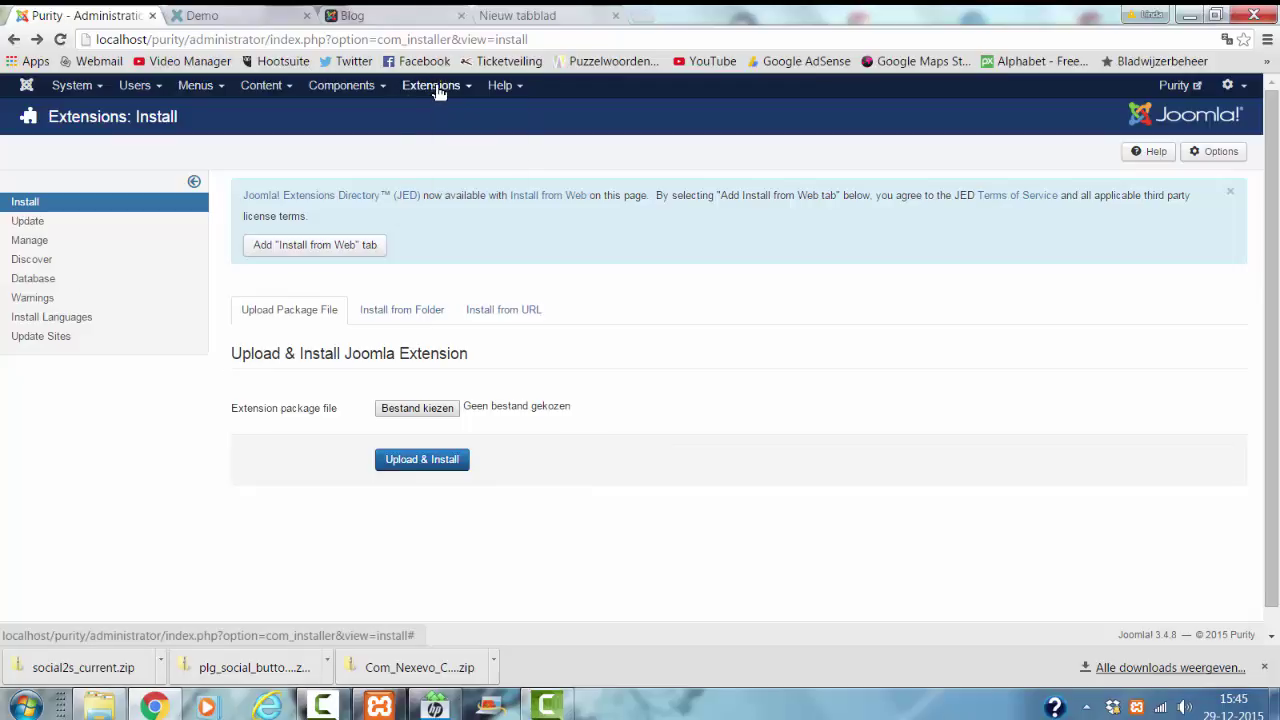
click(435, 88)
click(438, 113)
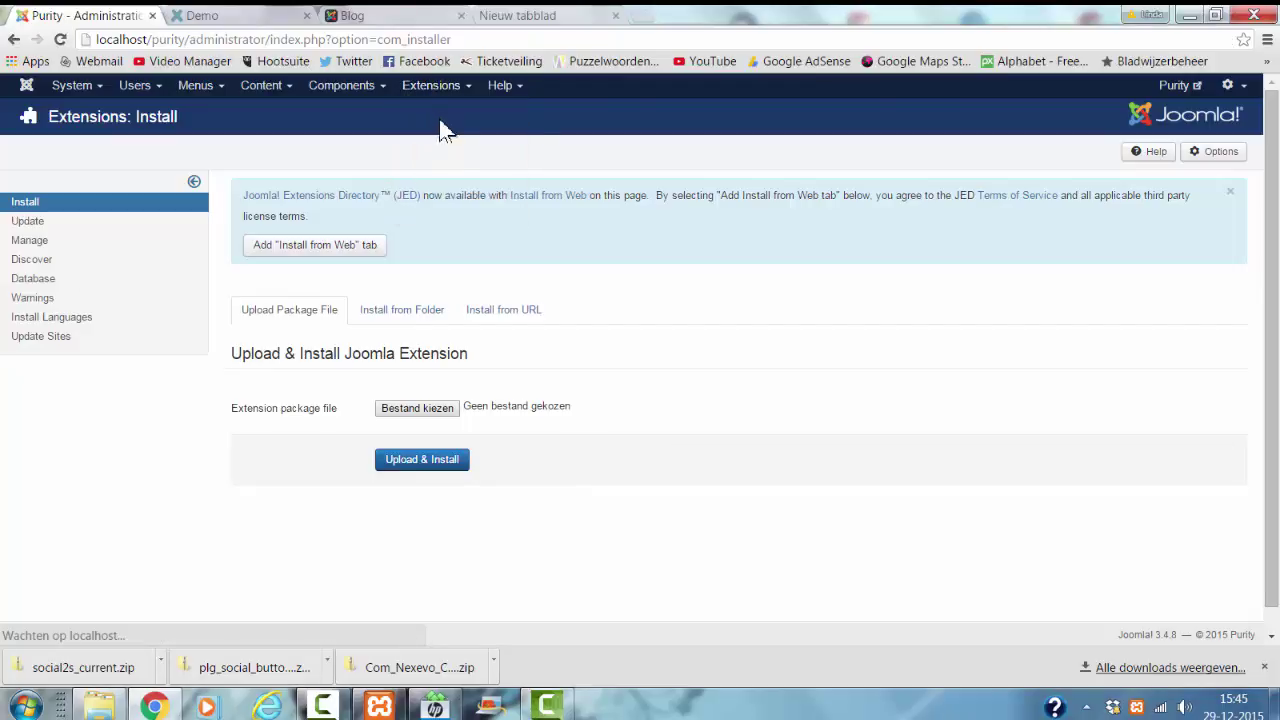
click(418, 410)
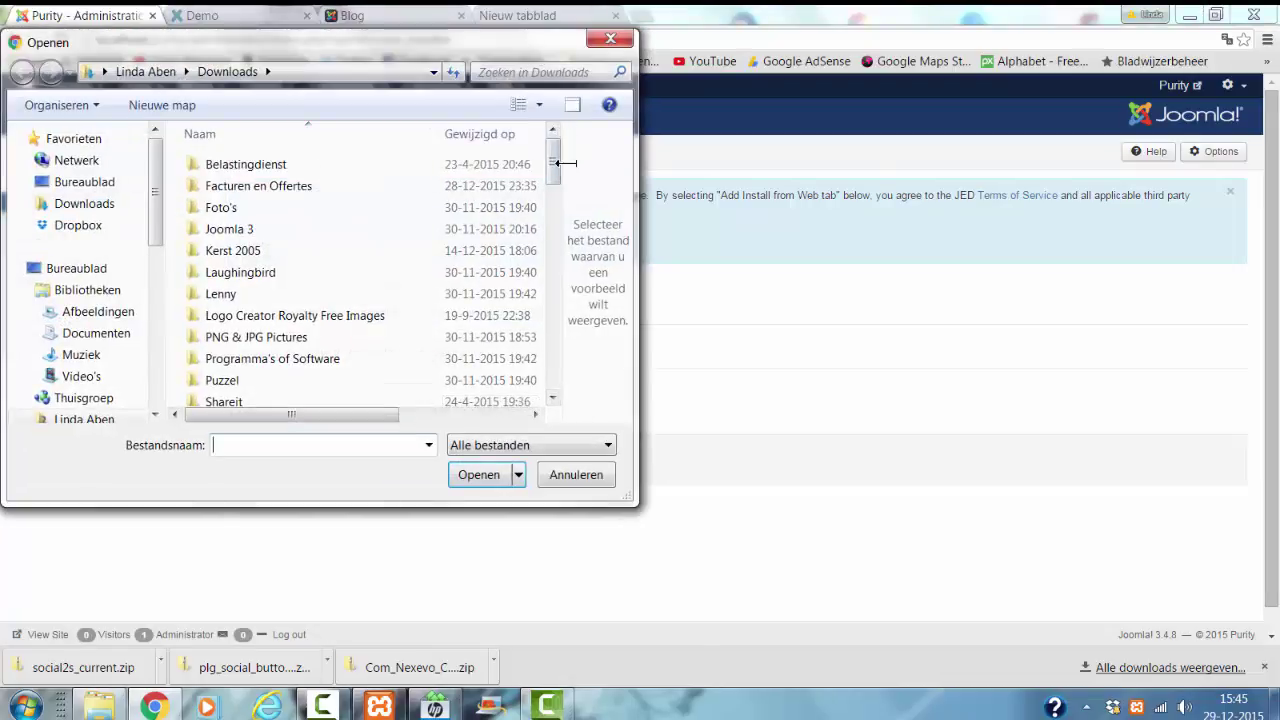
drag(556, 164, 568, 368)
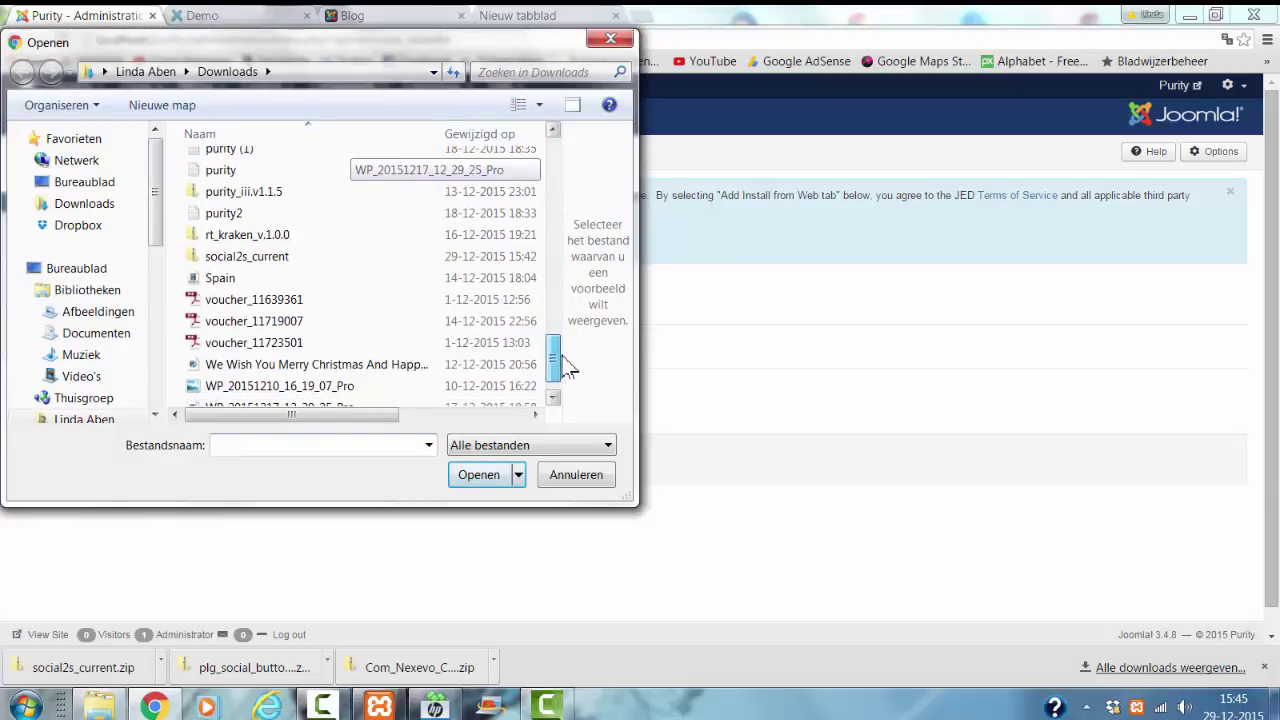
click(280, 256)
click(476, 475)
click(423, 459)
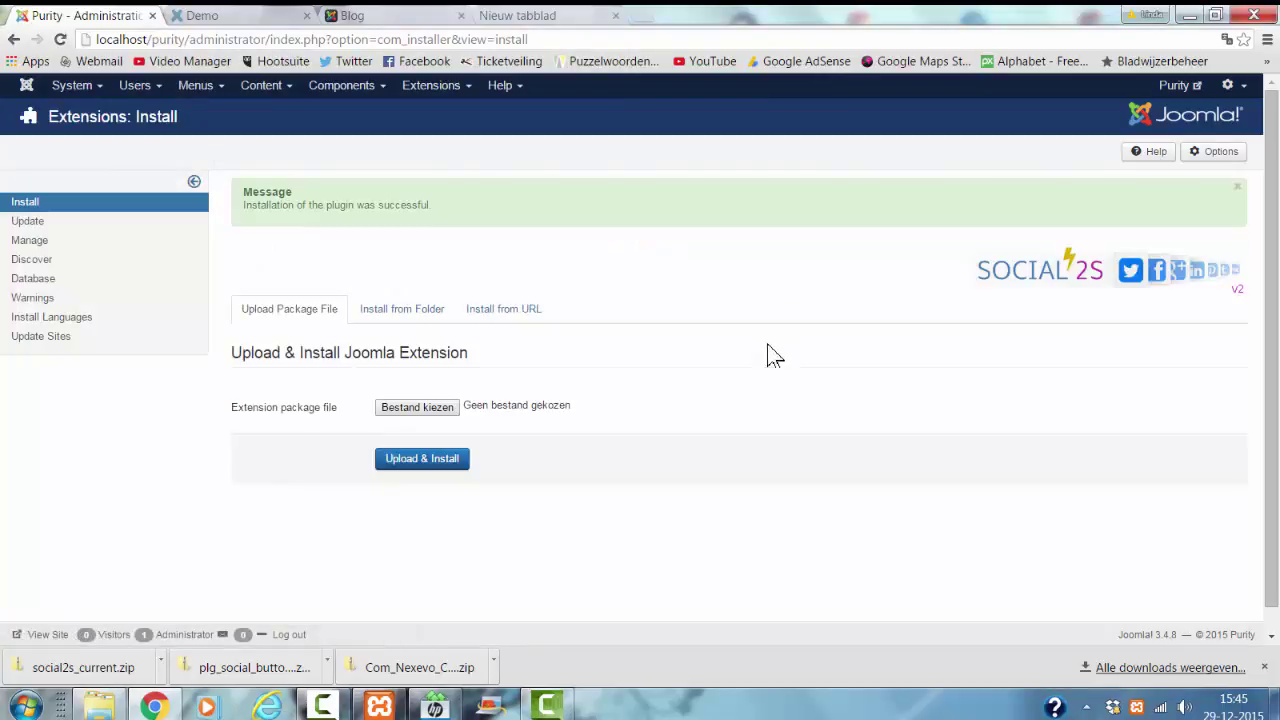
Enable the Content - Social 2s plugin in the Joomla plugin list
click(432, 86)
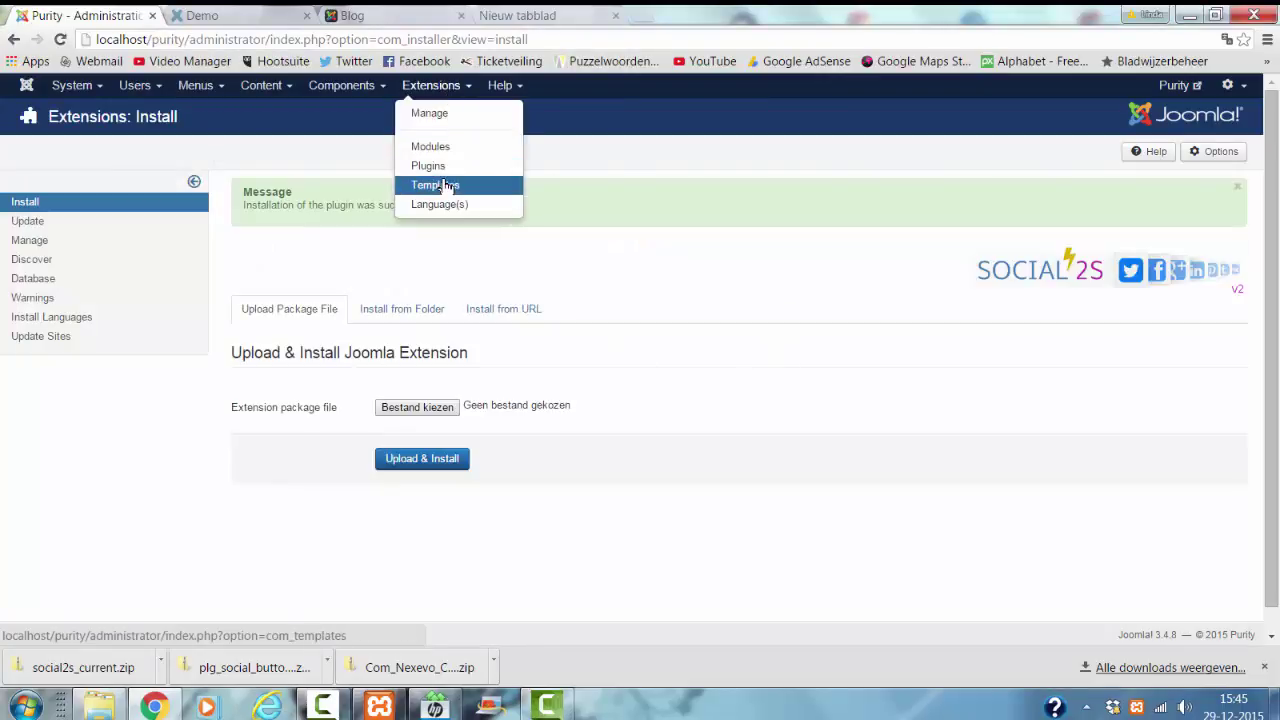
click(441, 166)
scroll(665, 300, down, 3)
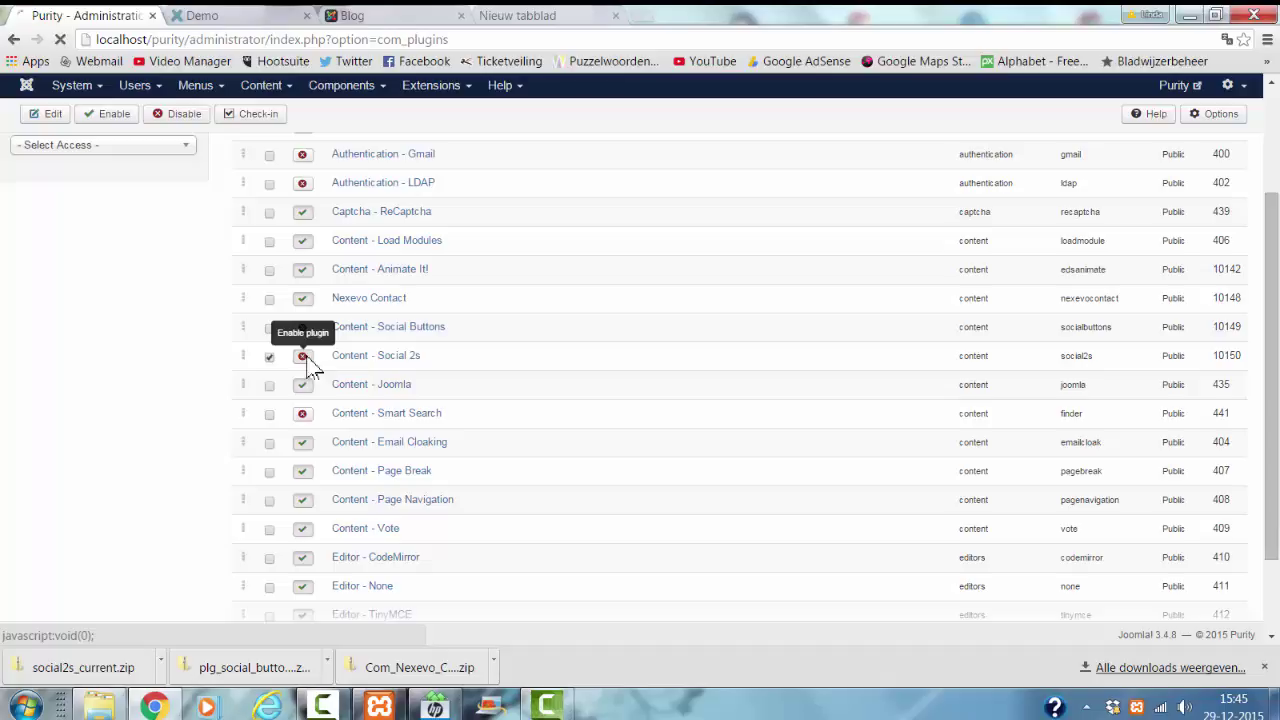
scroll(70, 440, down, 3)
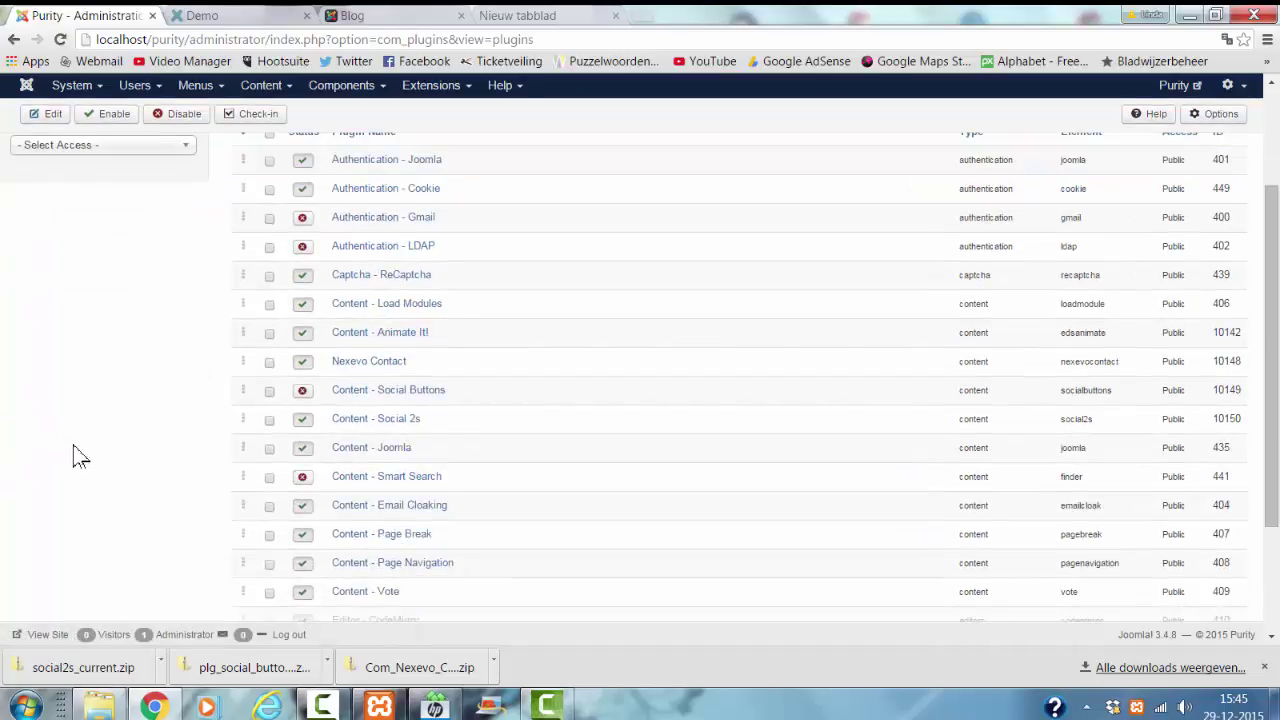
Open the Content - Social 2s plugin settings and review the general options
click(390, 424)
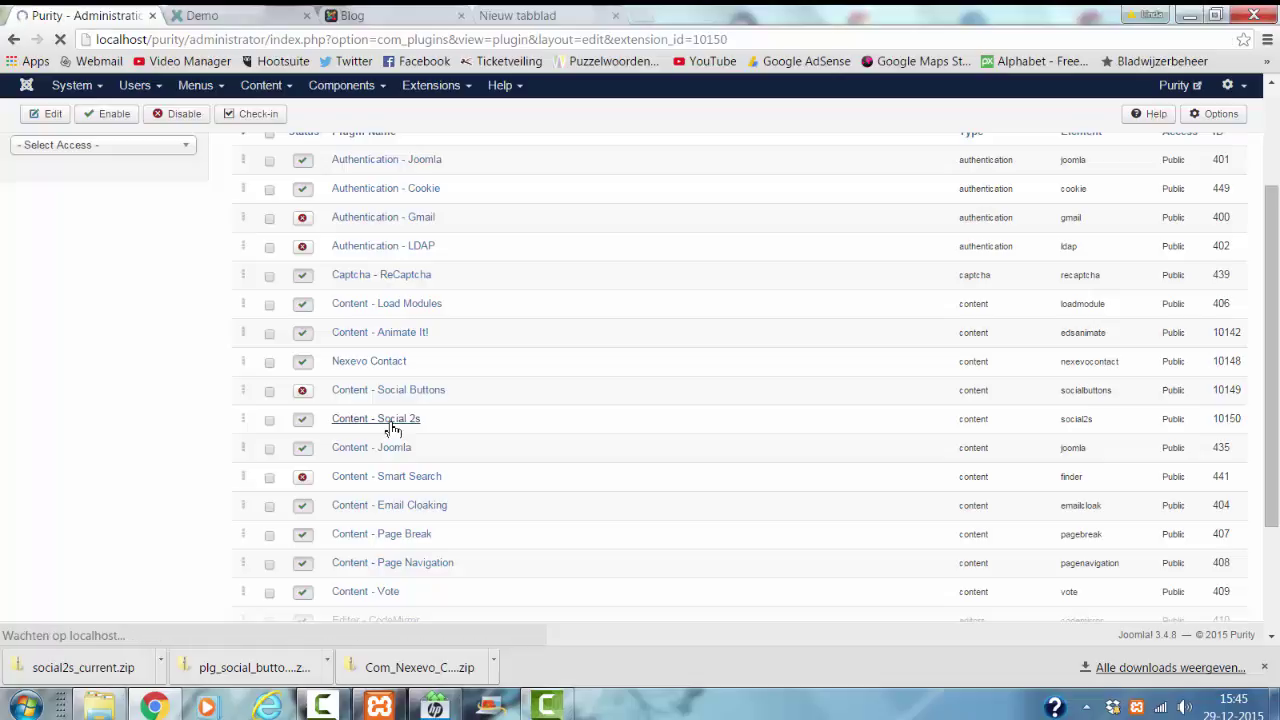
scroll(562, 337, down, 3)
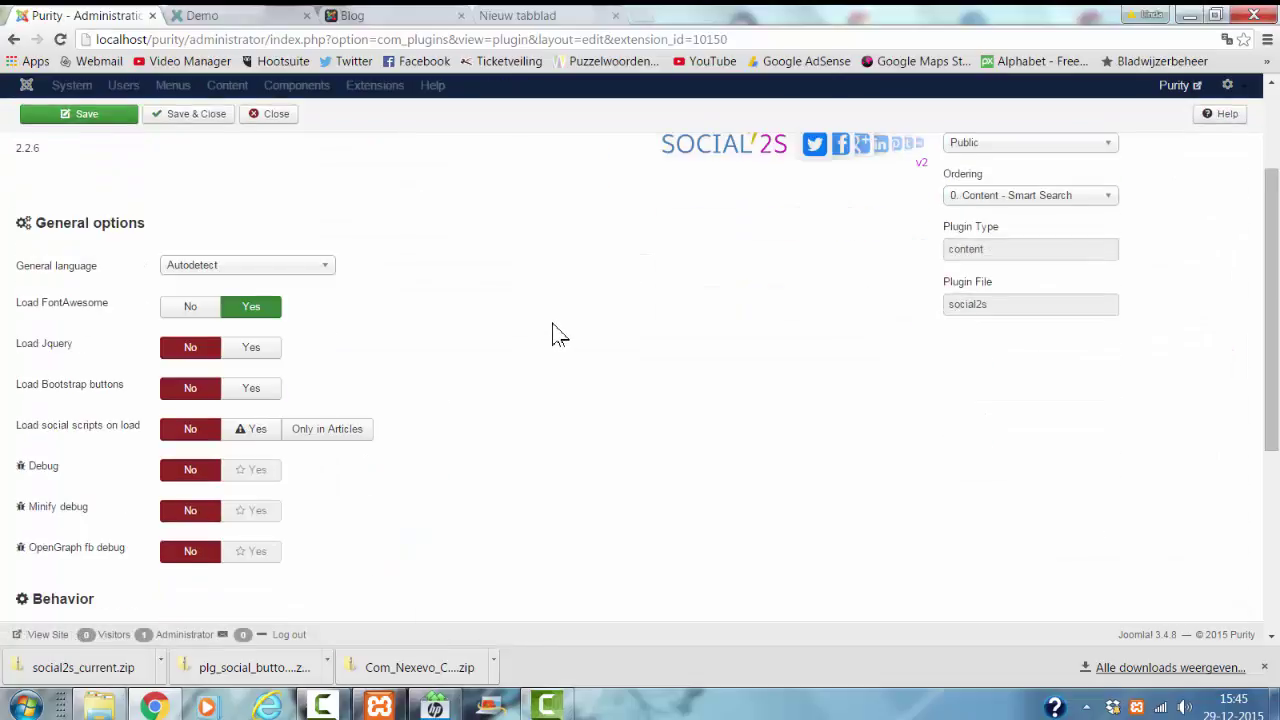
scroll(557, 335, up, 3)
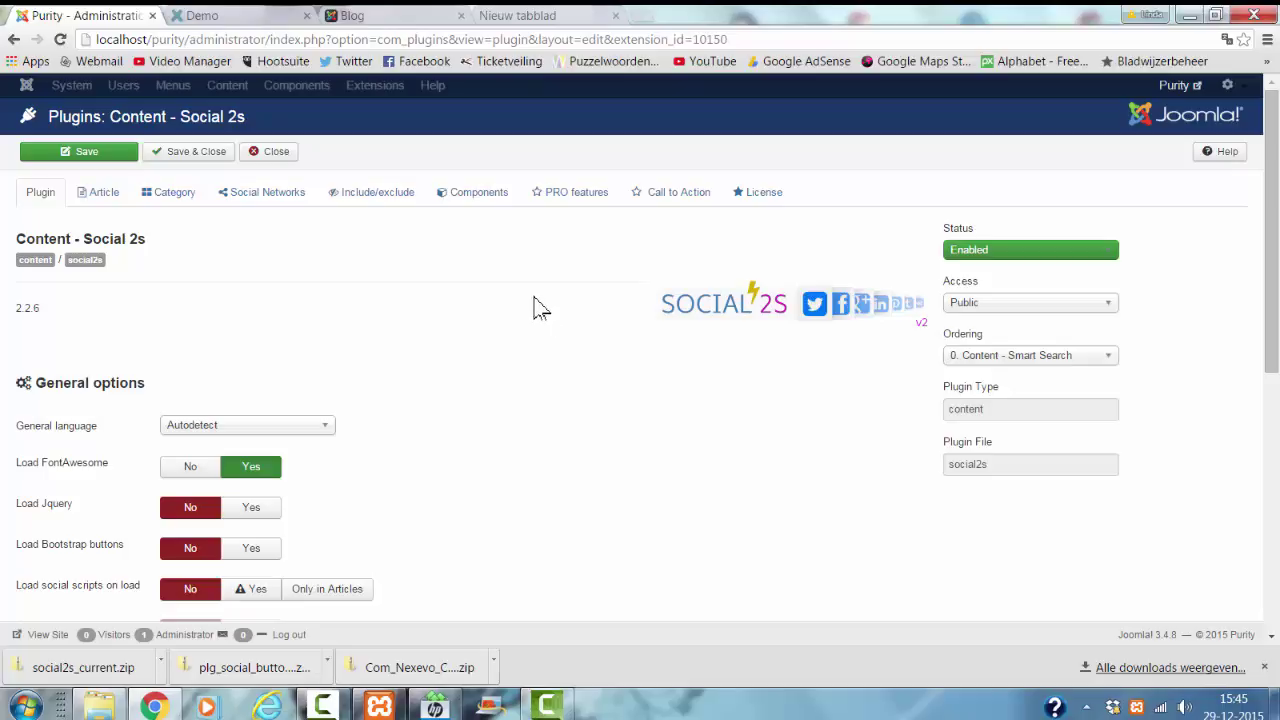
scroll(443, 286, down, 5)
scroll(662, 240, up, 5)
Set the button style scheme for the article view to dark and save the plugin settings
click(129, 206)
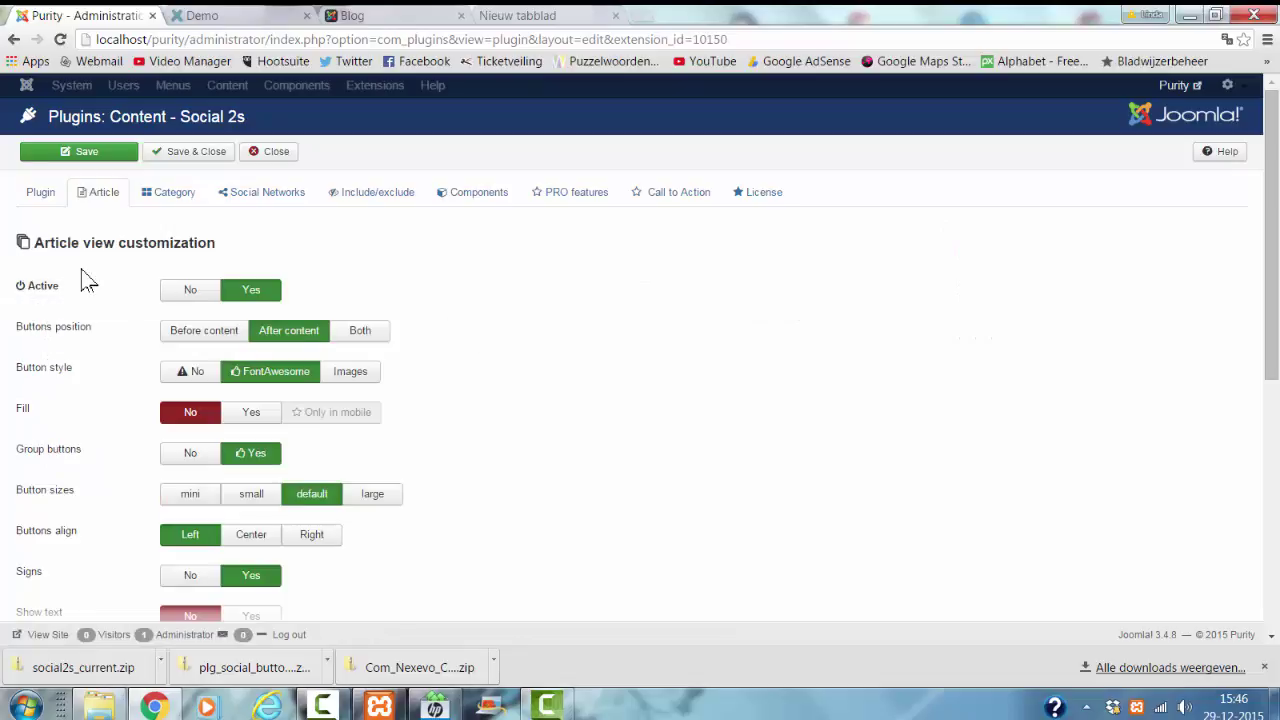
mouse_move(70, 340)
scroll(560, 362, down, 2)
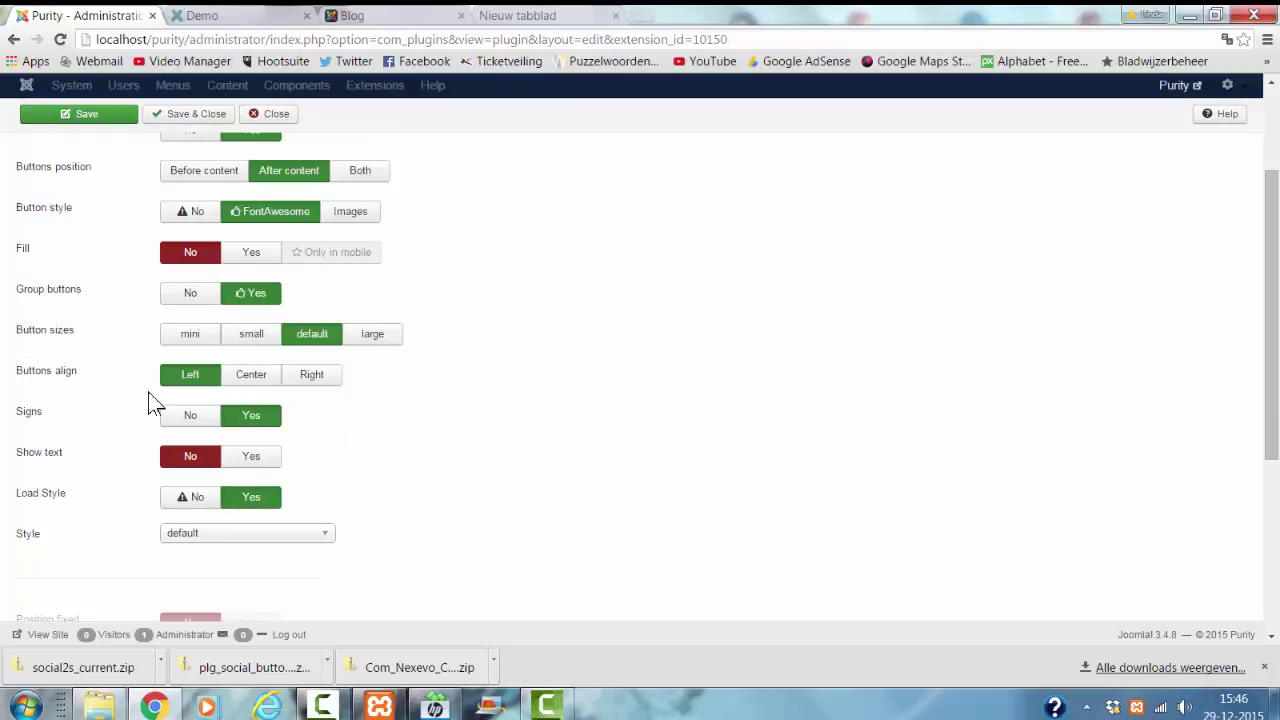
scroll(368, 405, down, 2)
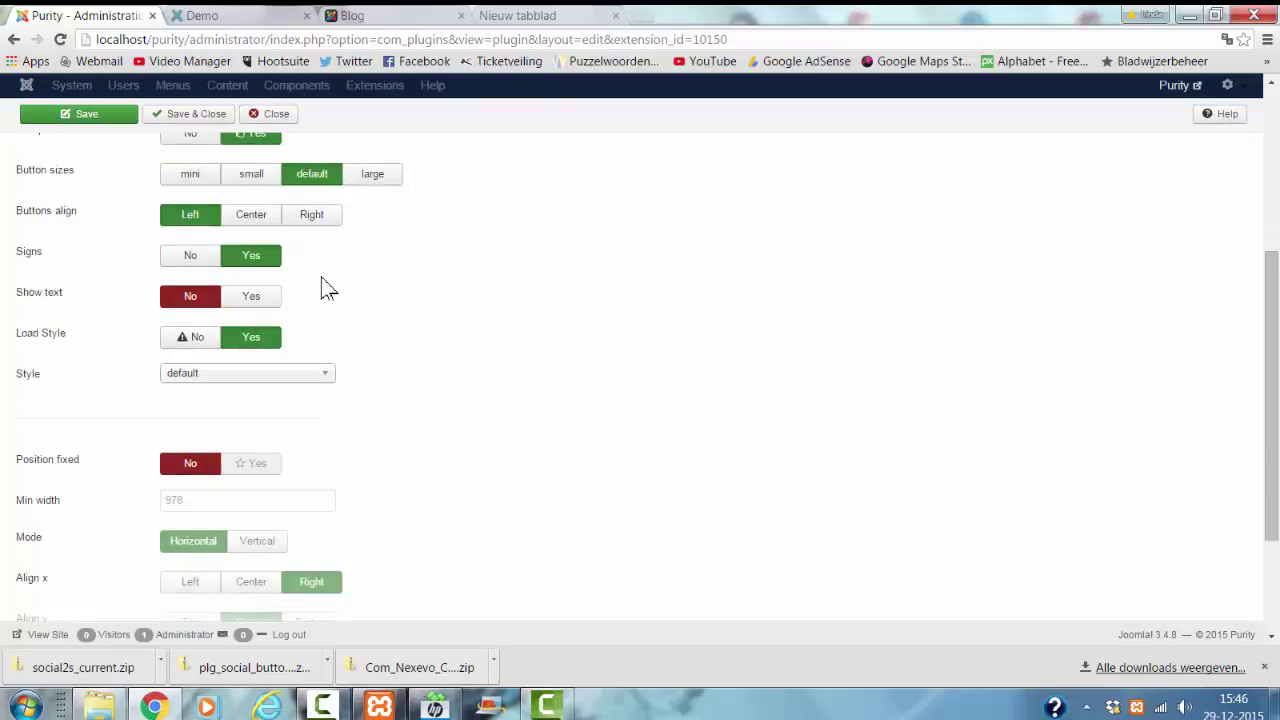
click(272, 386)
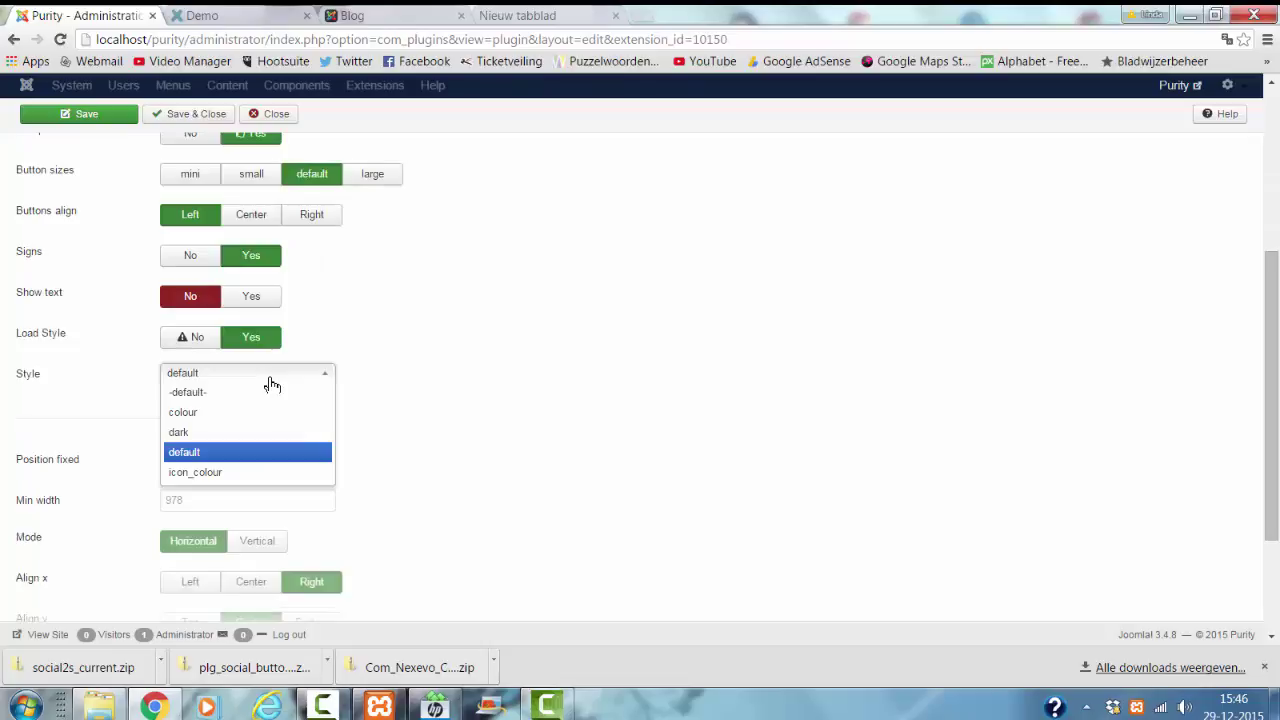
click(240, 432)
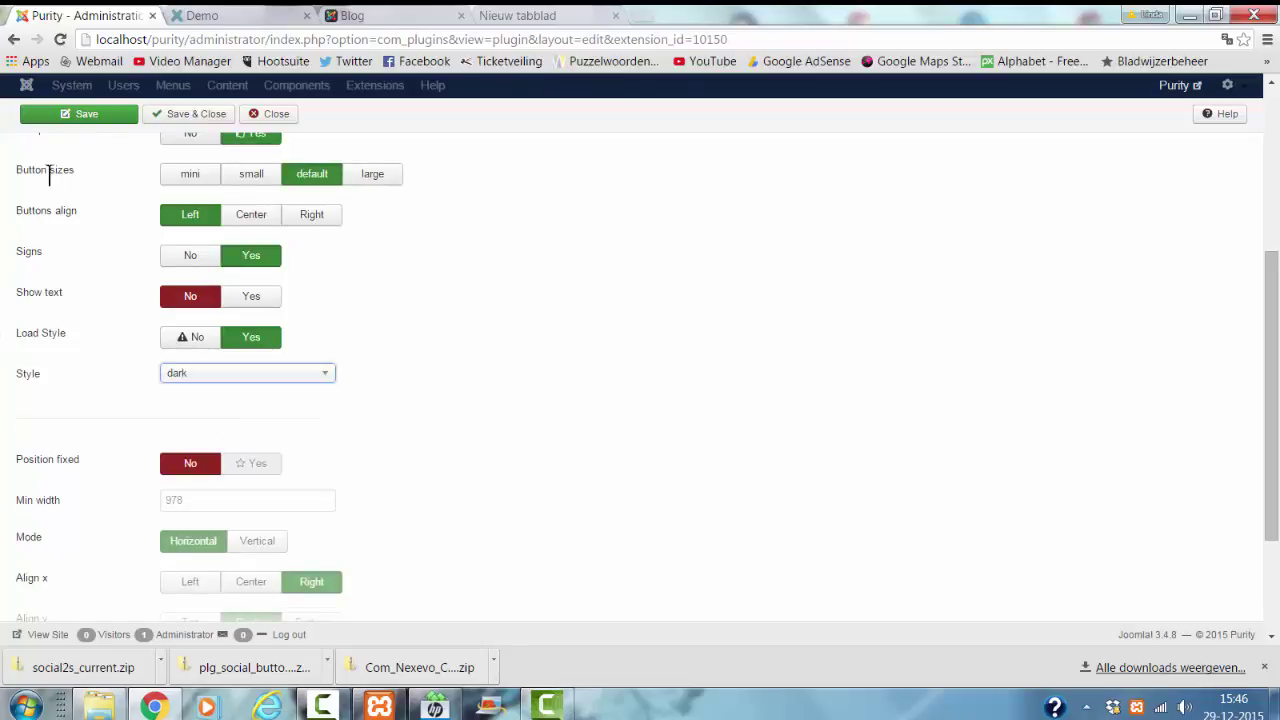
click(86, 113)
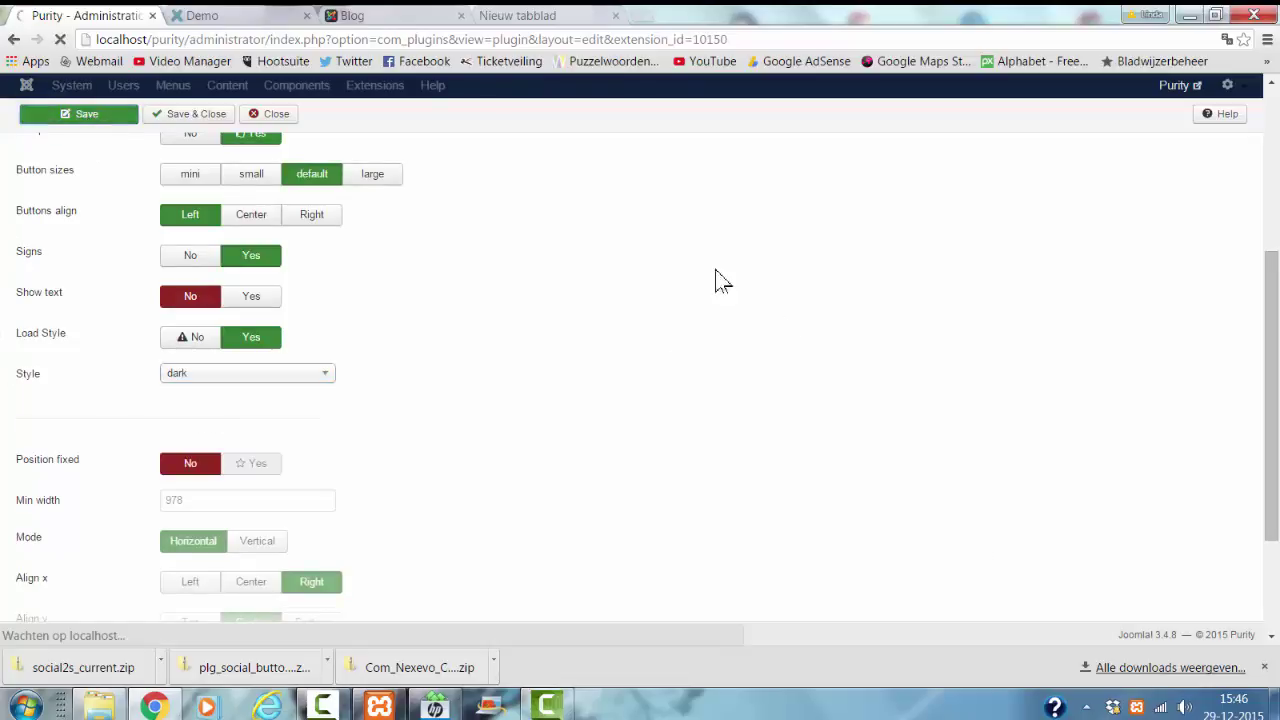
Reload the site's blog page to check the share buttons below the New article post
click(393, 16)
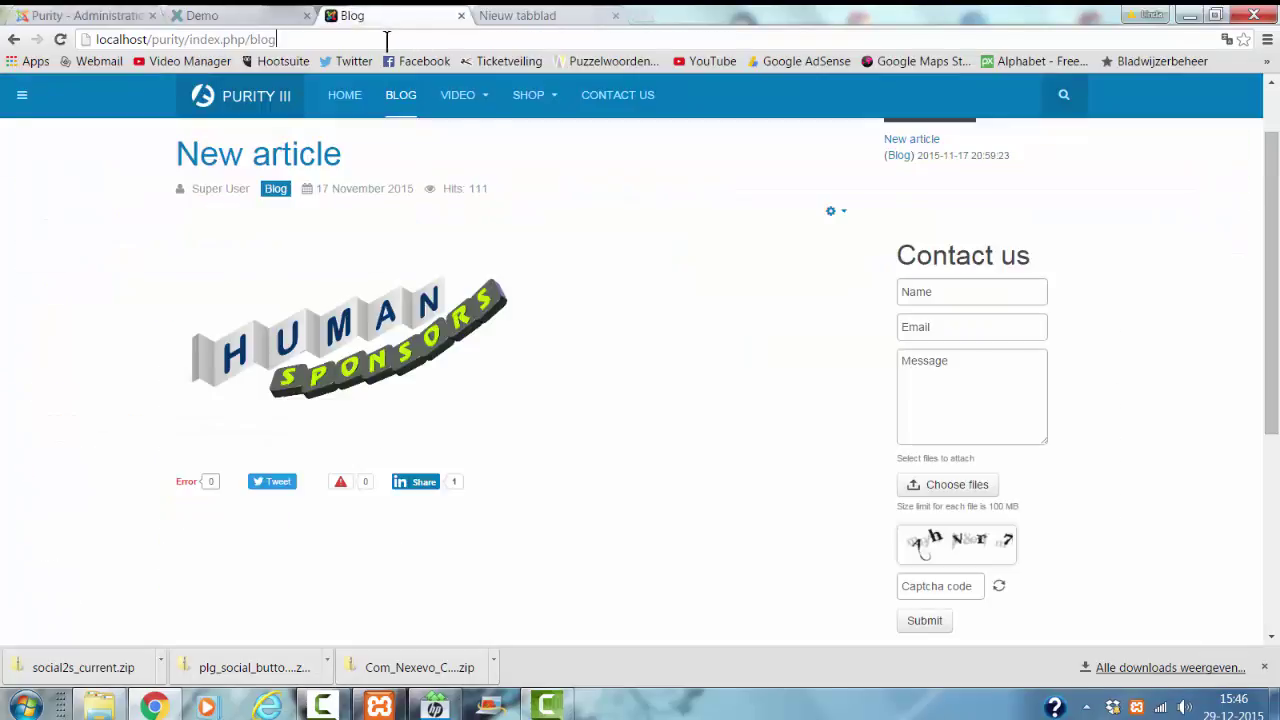
click(386, 40)
mouse_move(494, 134)
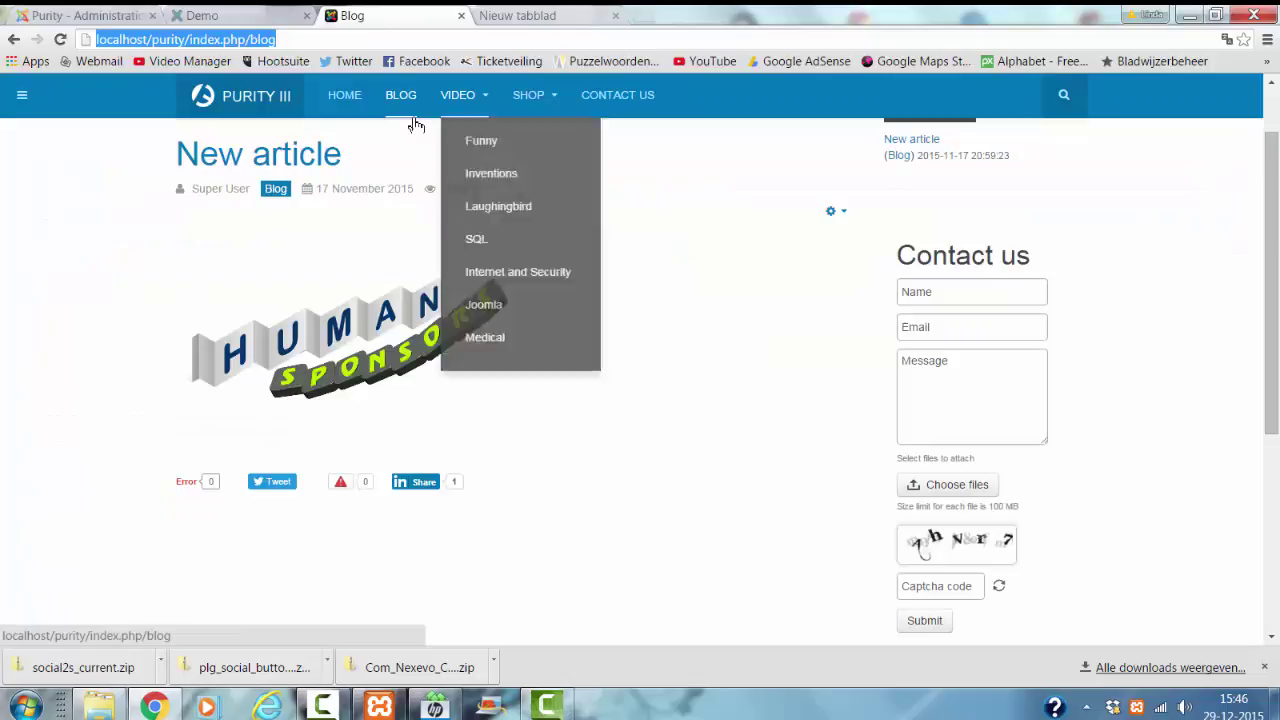
click(337, 42)
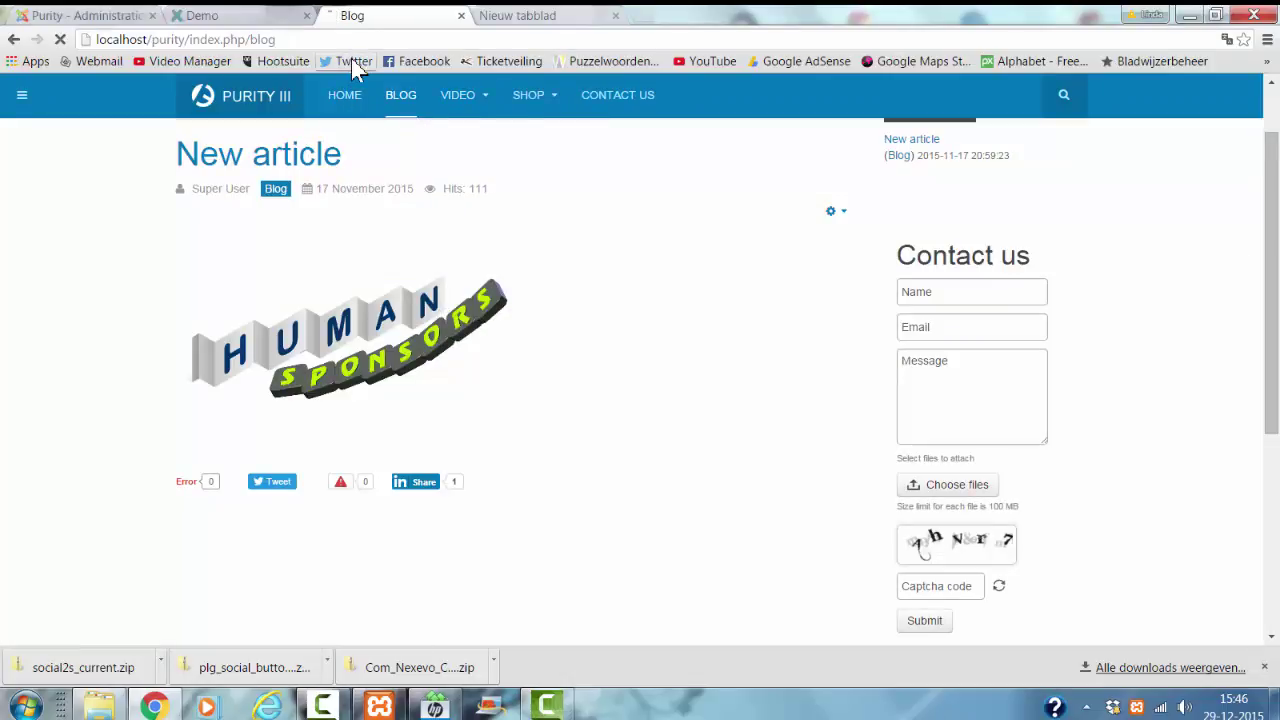
key(Return)
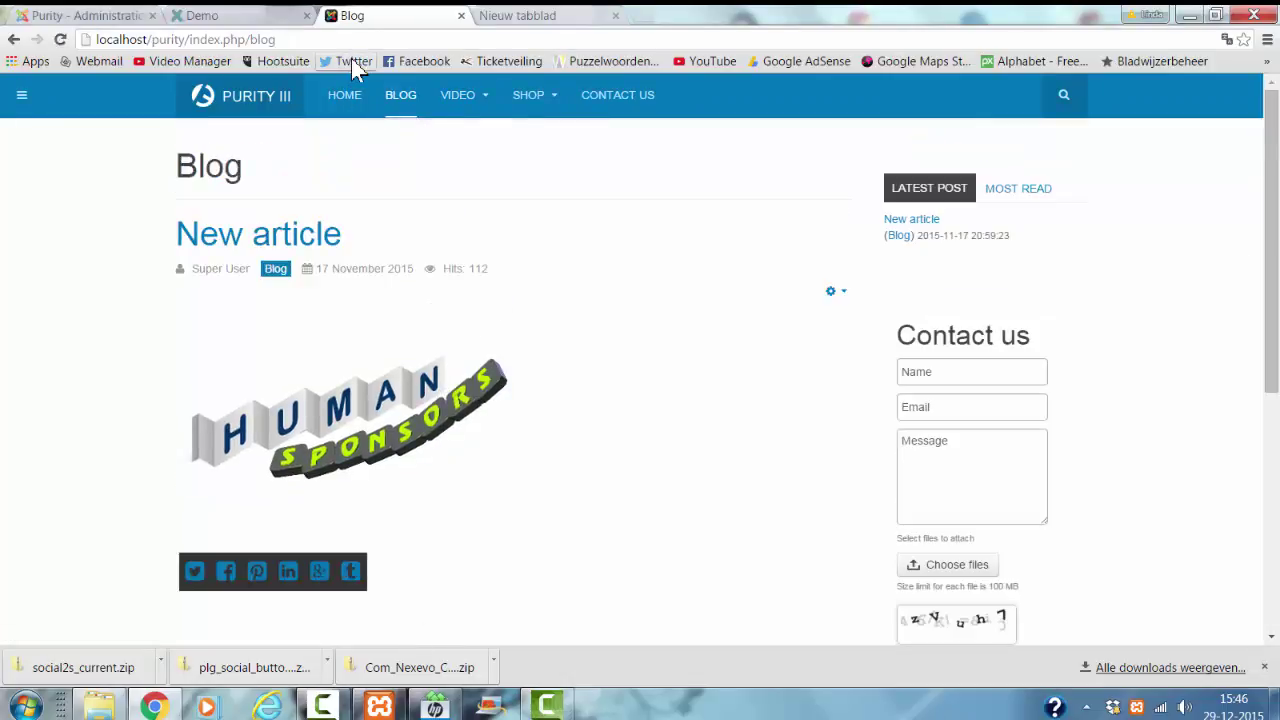
Set the article view's button style in the Social 2s plugin to colour and save the settings
scroll(363, 529, down, 1)
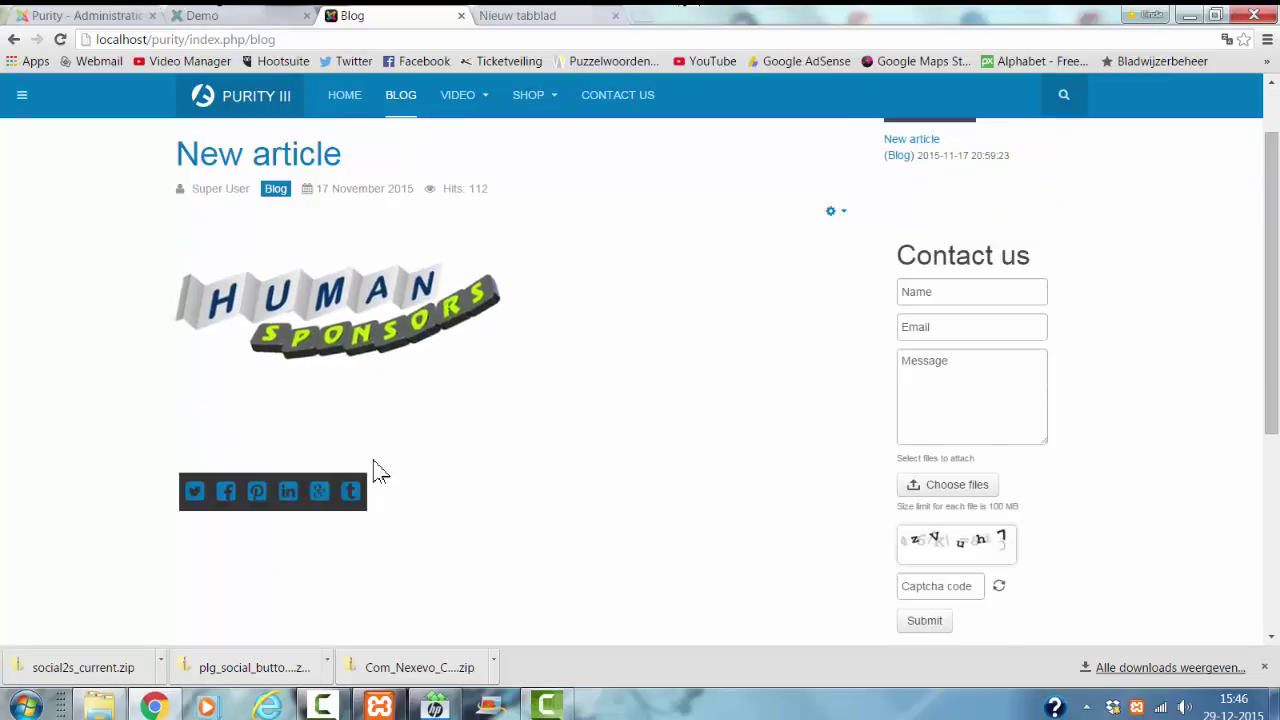
scroll(300, 300, up, 1)
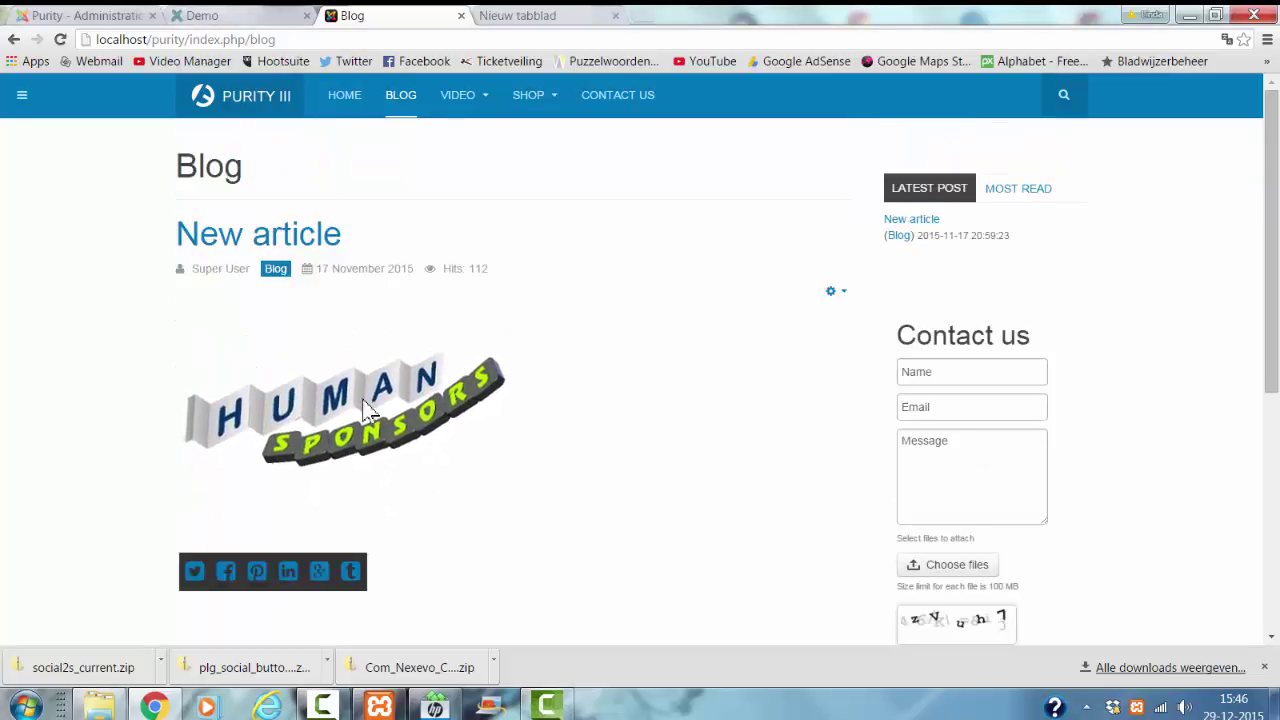
click(80, 15)
scroll(415, 372, down, 1)
scroll(415, 372, down, 2)
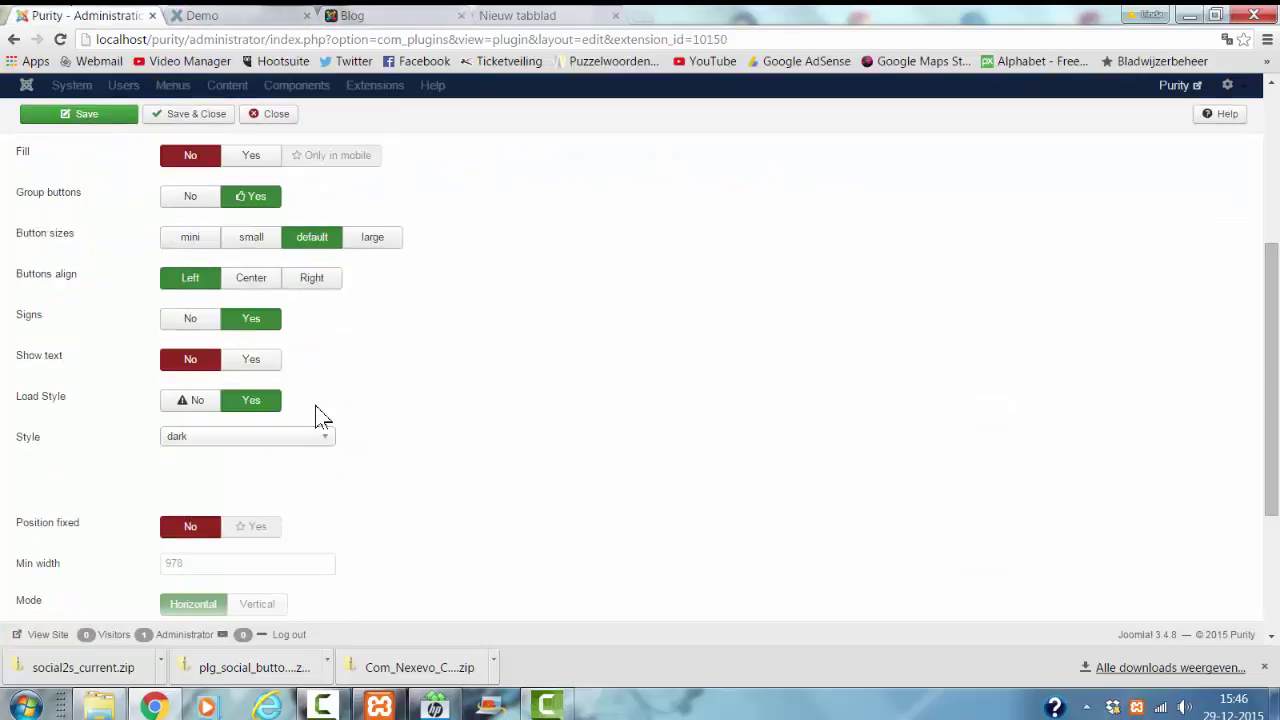
click(290, 437)
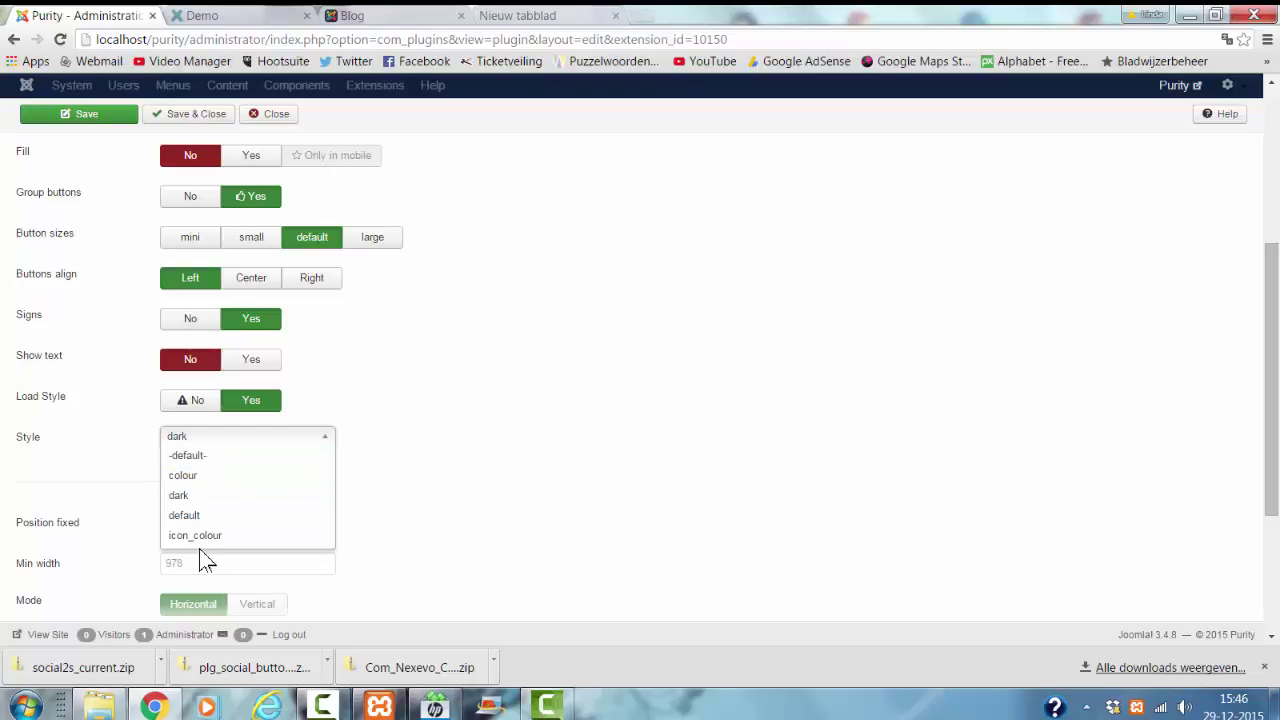
click(196, 482)
click(62, 116)
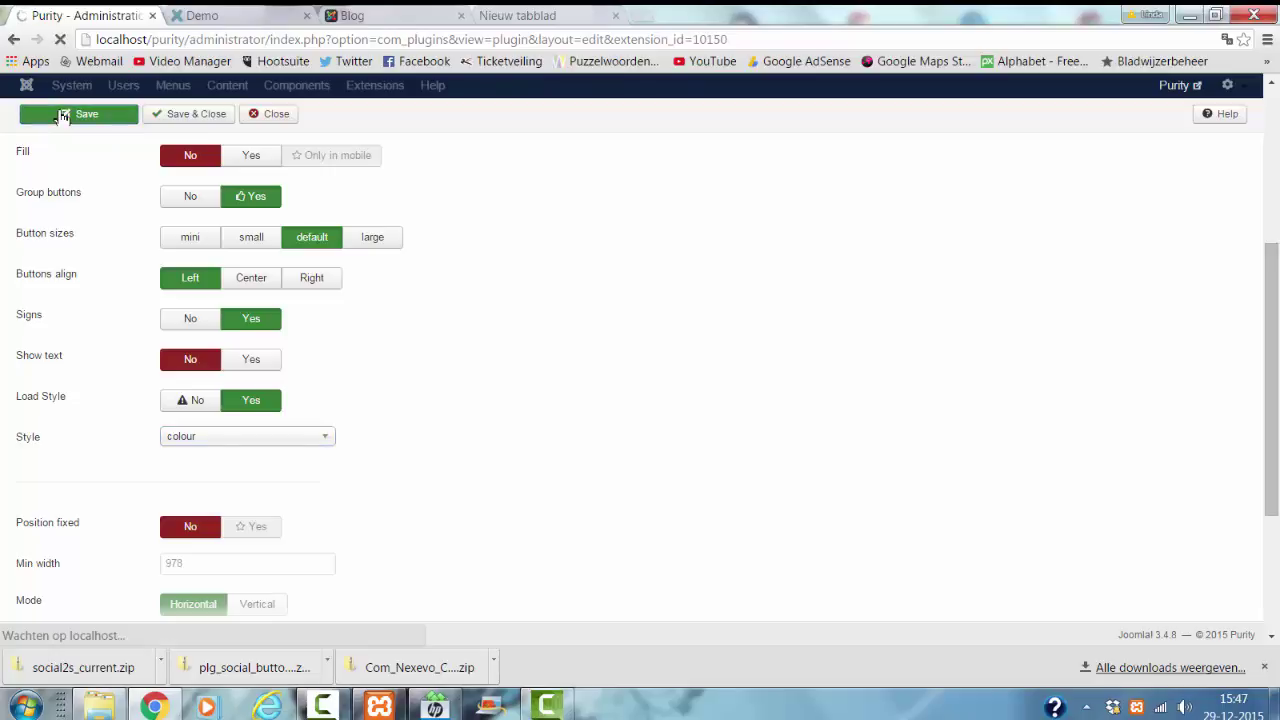
Reload the site's blog page to check the colour style of the share buttons below the New article post
click(345, 16)
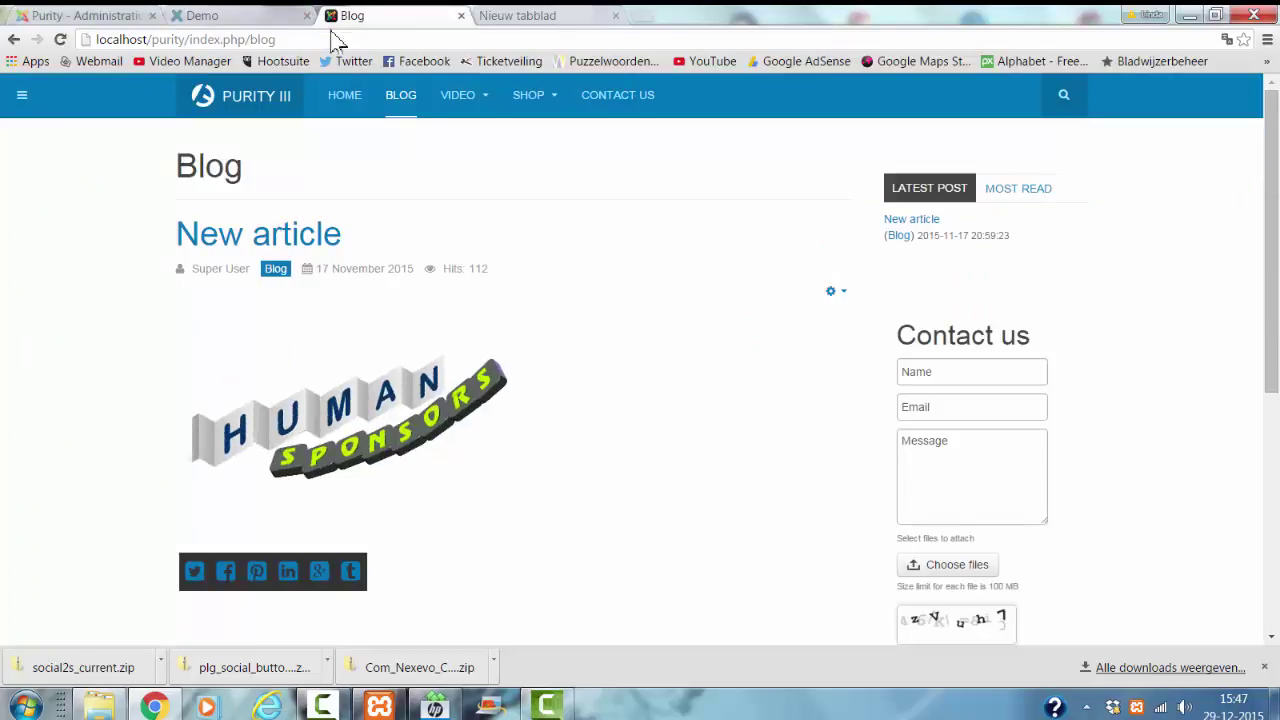
click(335, 38)
key(Return)
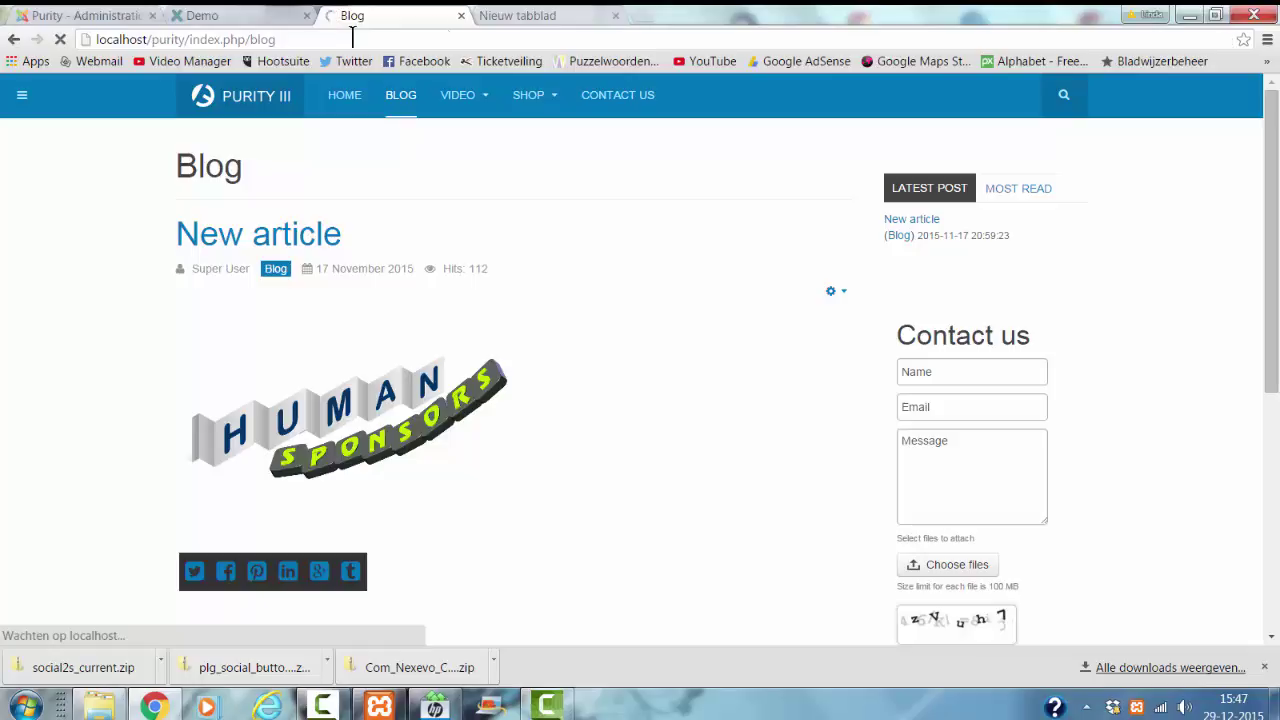
scroll(614, 320, down, 2)
scroll(614, 323, up, 2)
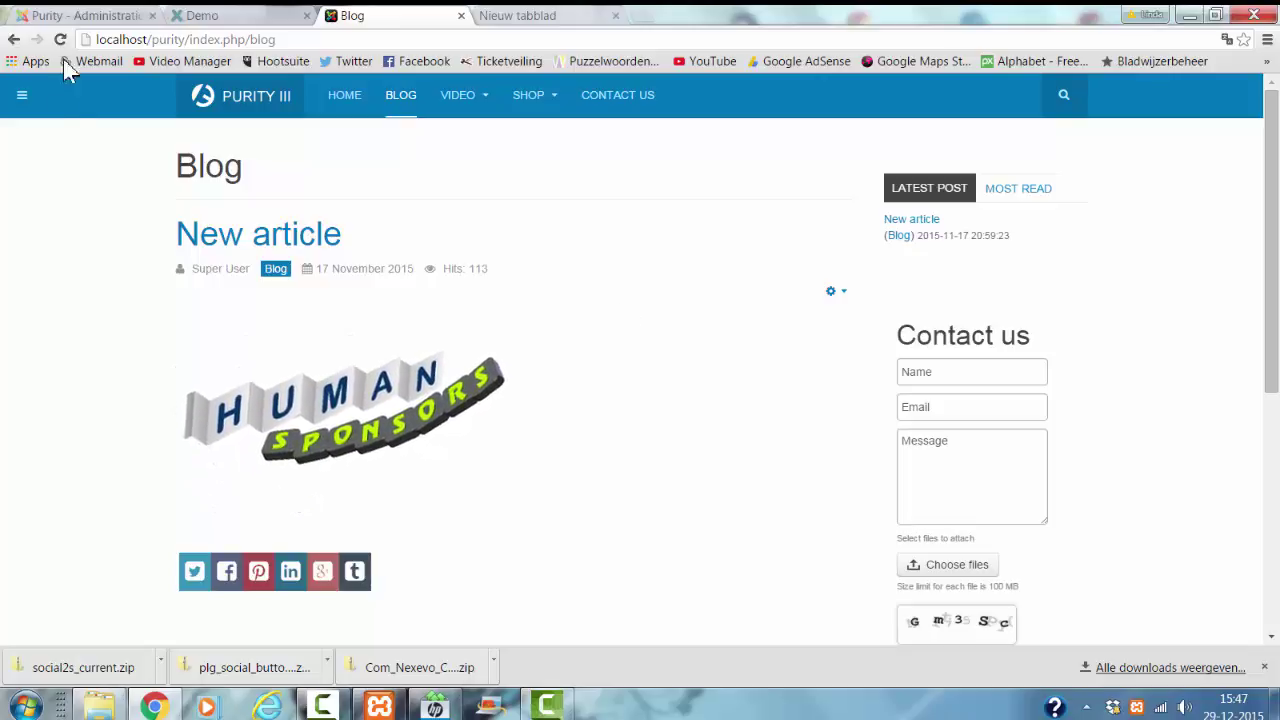
Switch the article view's button style in the Social 2s plugin to -default- and save the settings
click(17, 17)
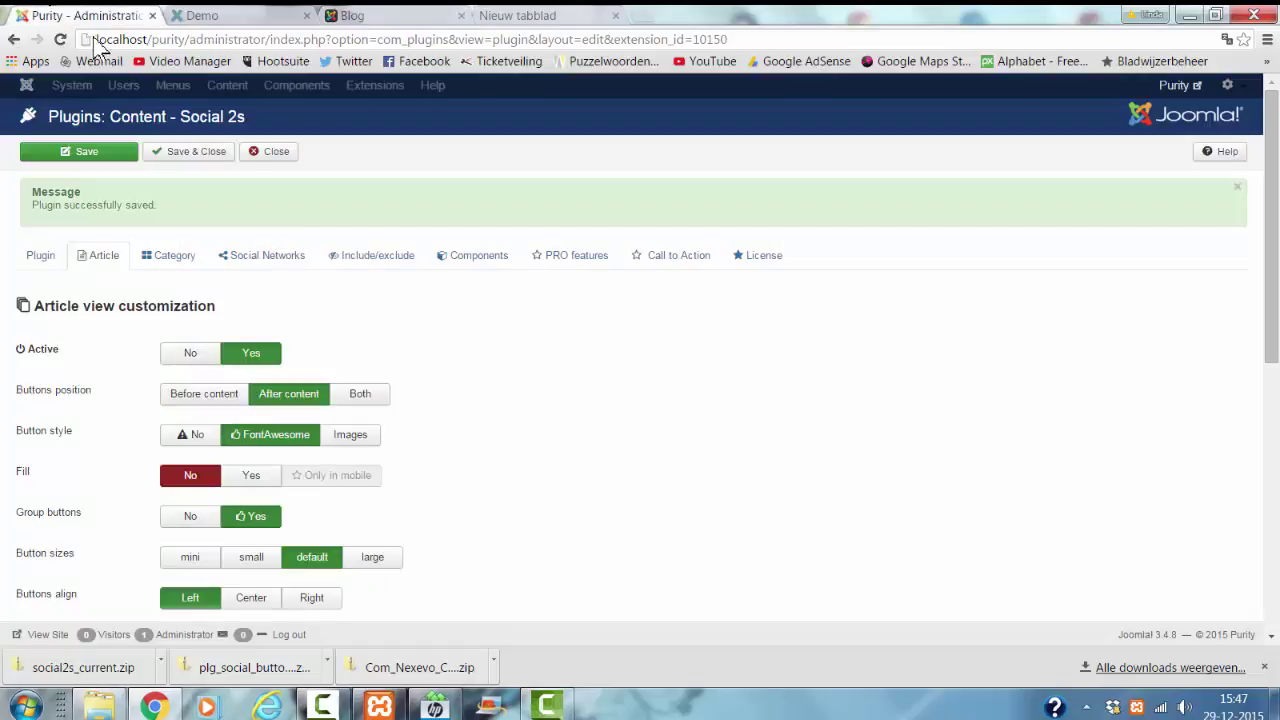
scroll(423, 325, down, 3)
click(308, 442)
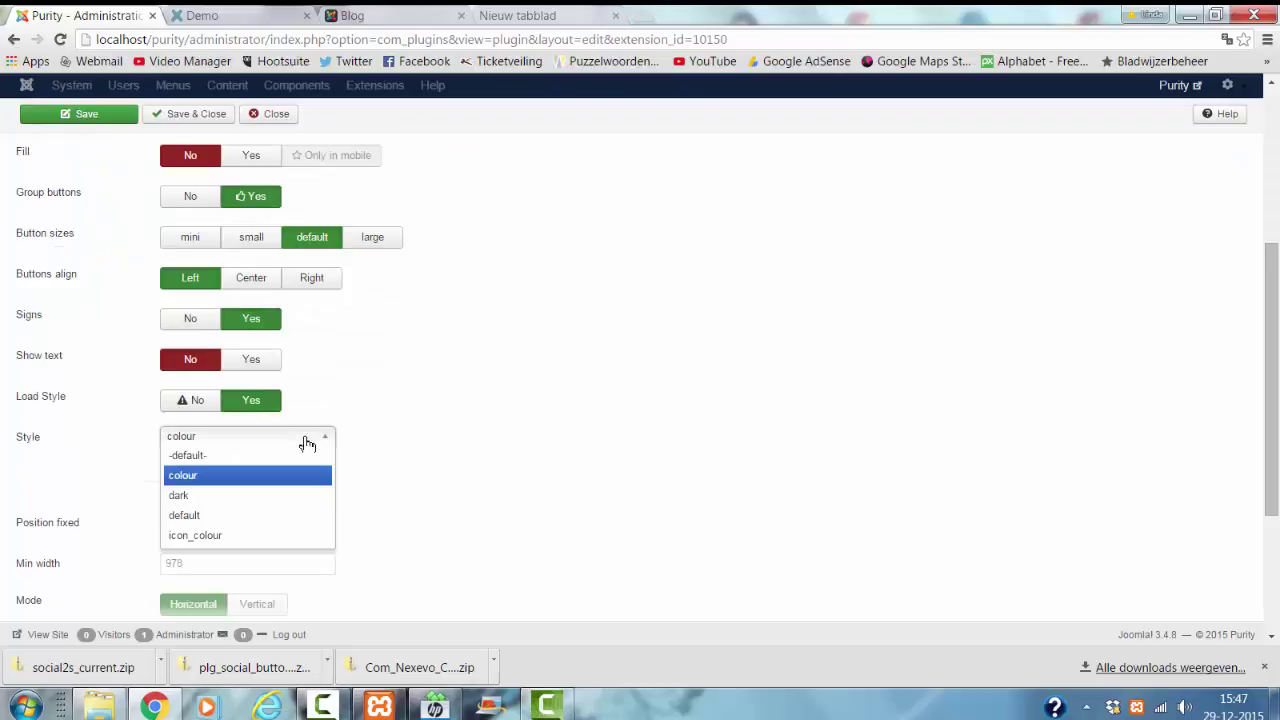
click(211, 458)
click(95, 115)
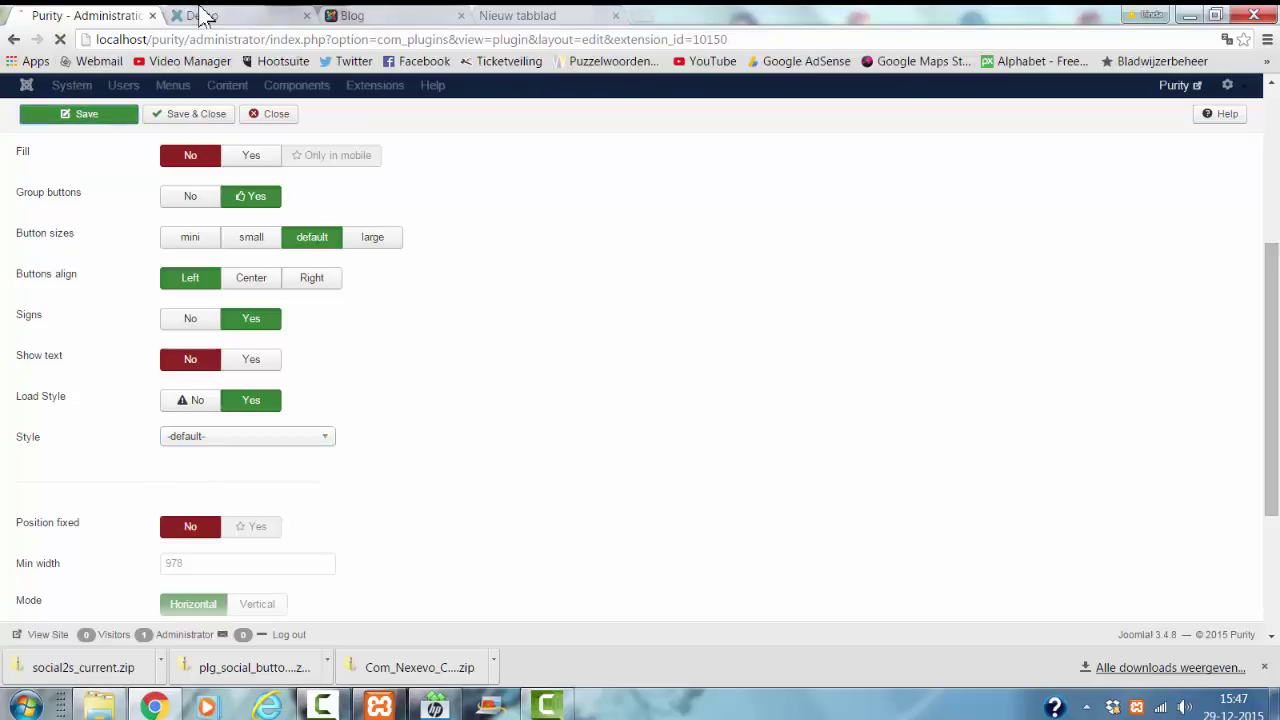
Reload the blog page and preview the pop-up share options of the default-styled buttons below New article
click(368, 16)
click(372, 38)
key(Return)
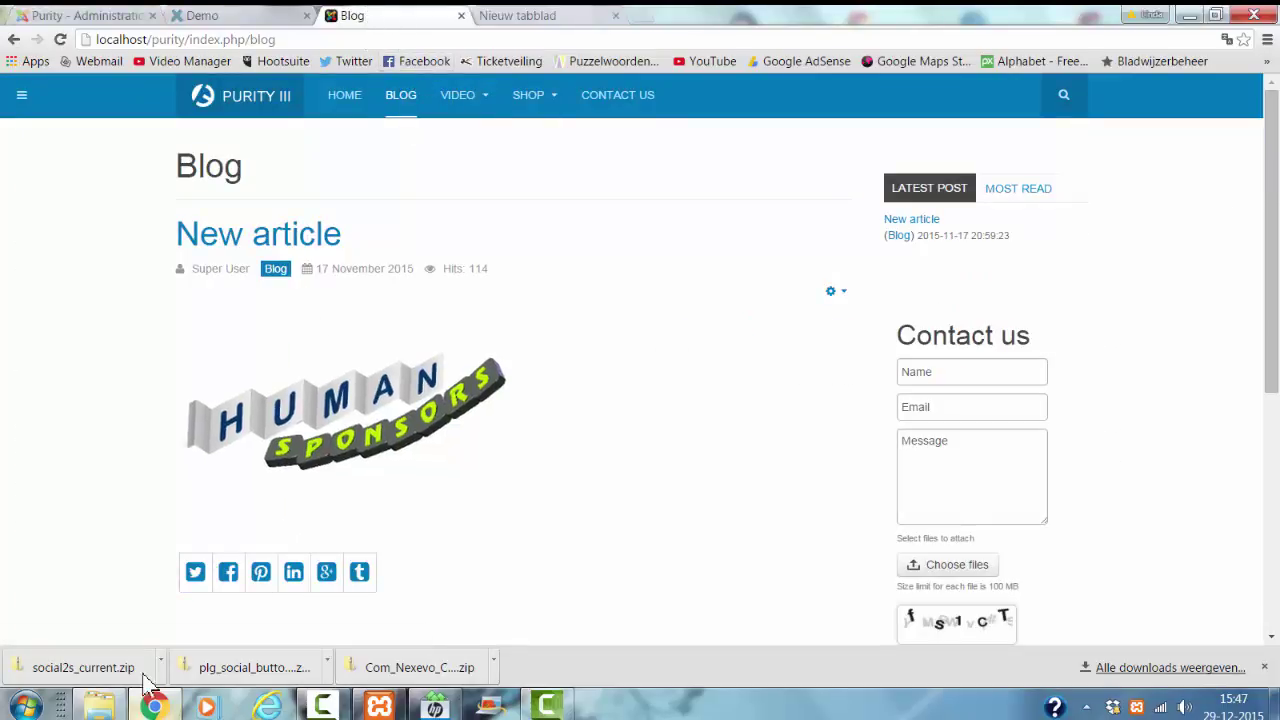
click(229, 585)
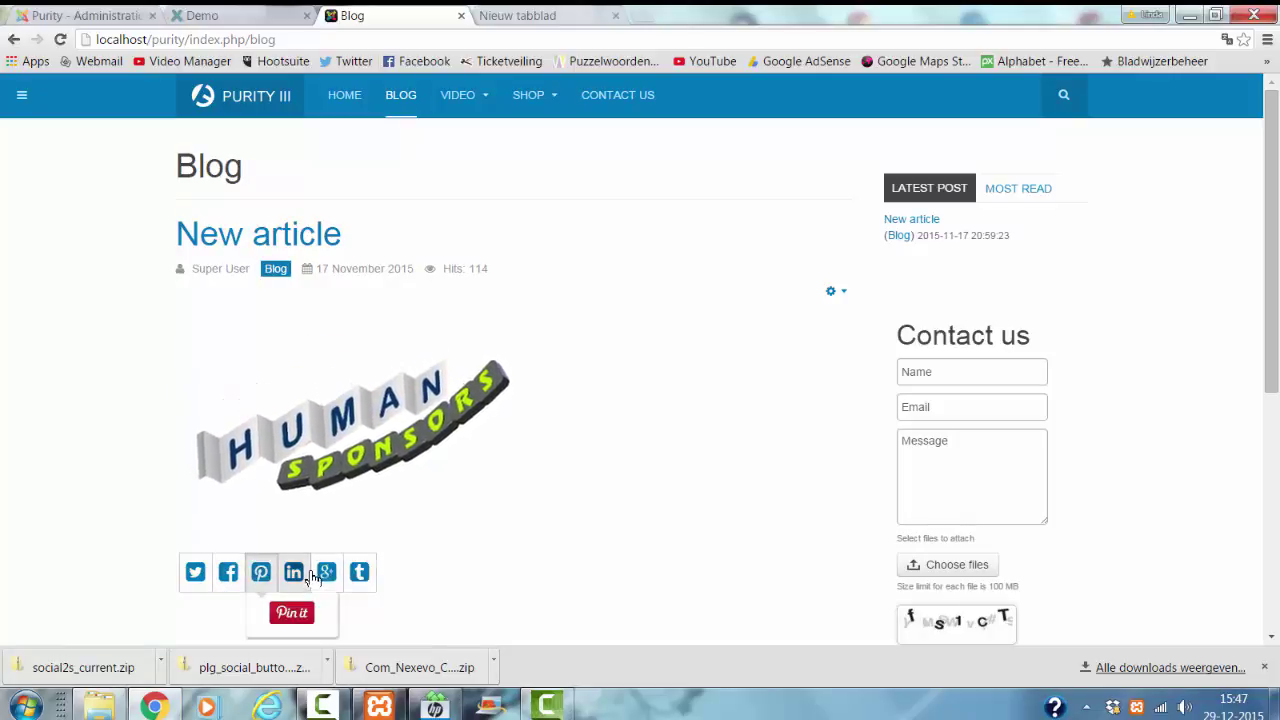
mouse_move(300, 575)
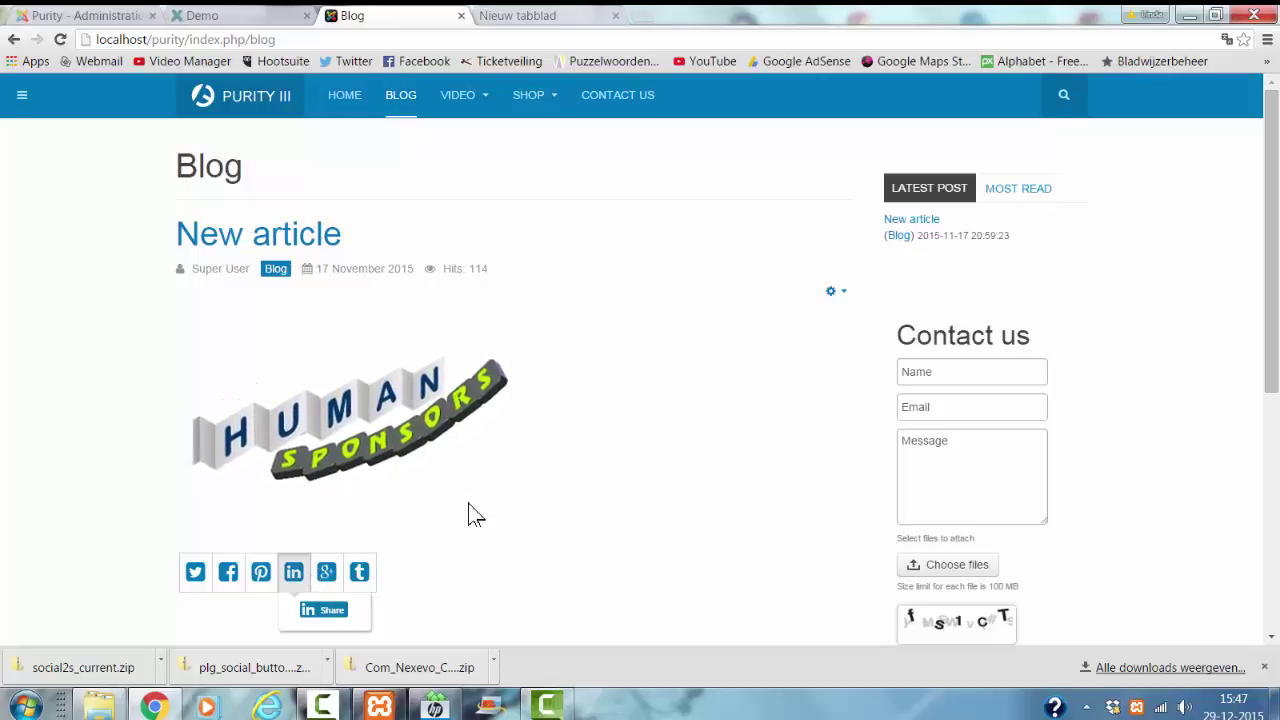
Change the article view's button style in the Social 2s plugin to icon_colour and save the settings
click(45, 15)
scroll(466, 423, down, 3)
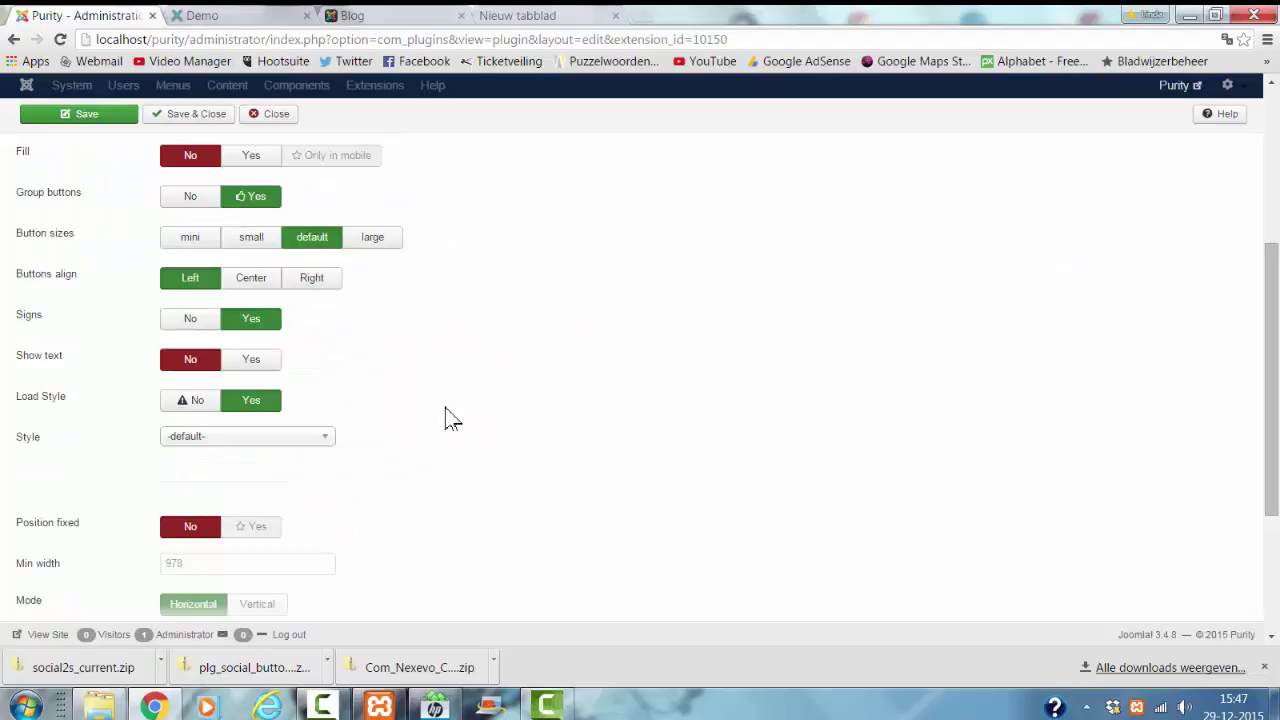
click(214, 440)
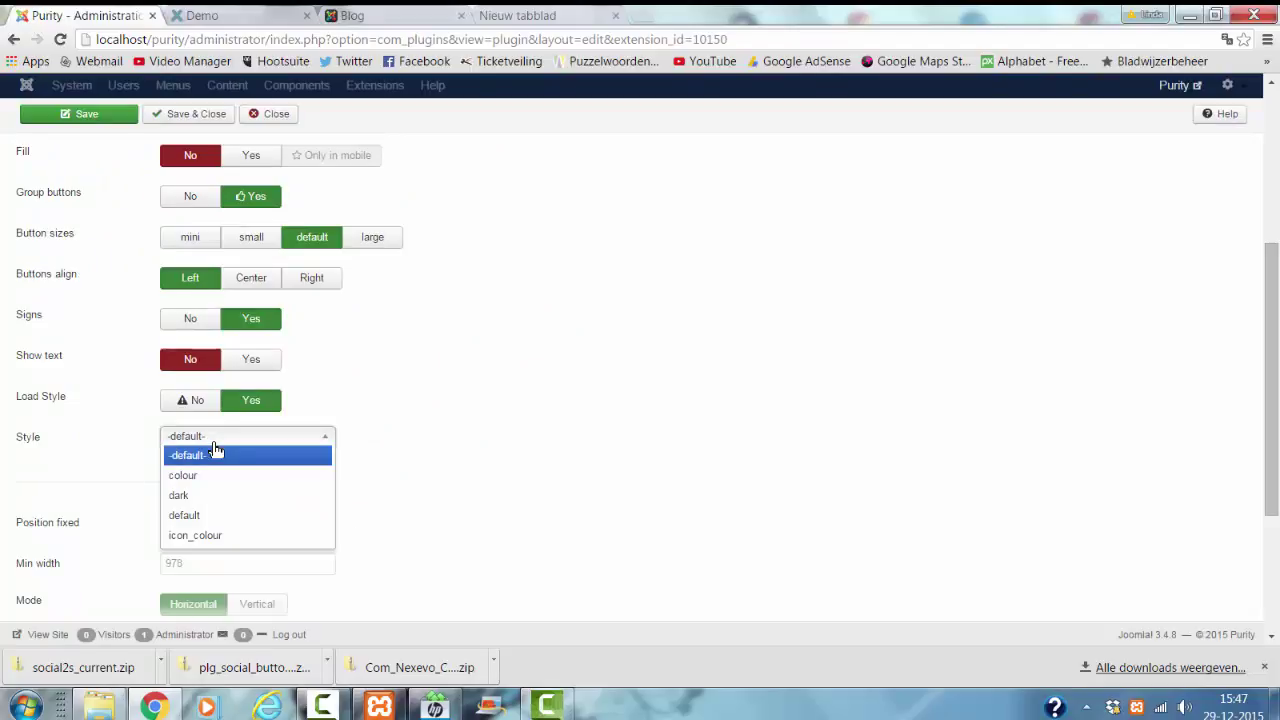
click(240, 537)
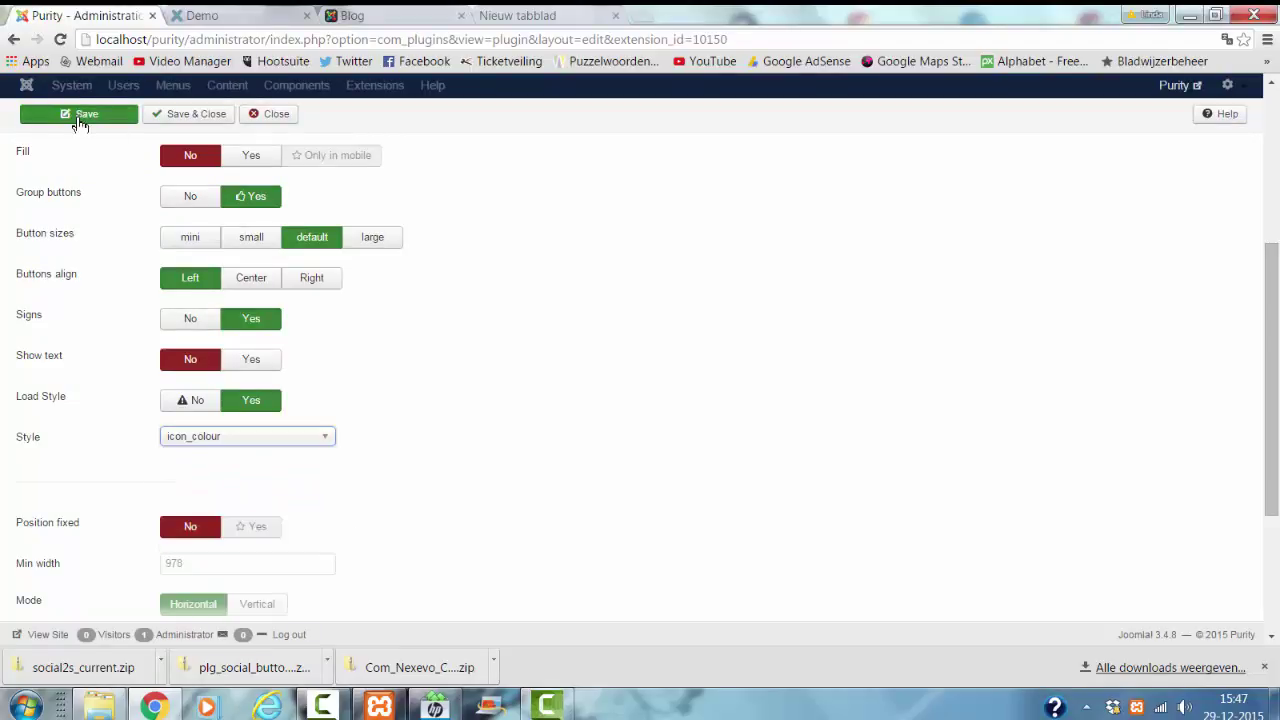
Reload the blog page to inspect the icon_colour share buttons and their pop-up options
click(213, 16)
click(211, 37)
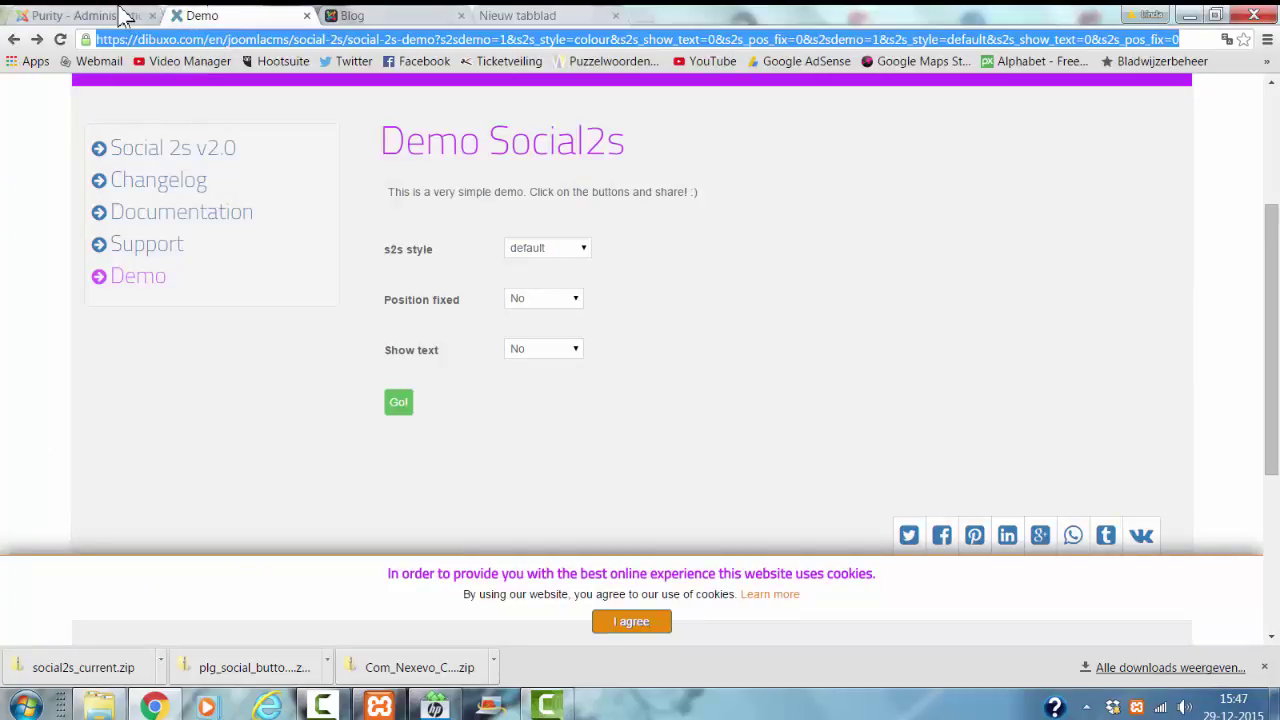
click(362, 15)
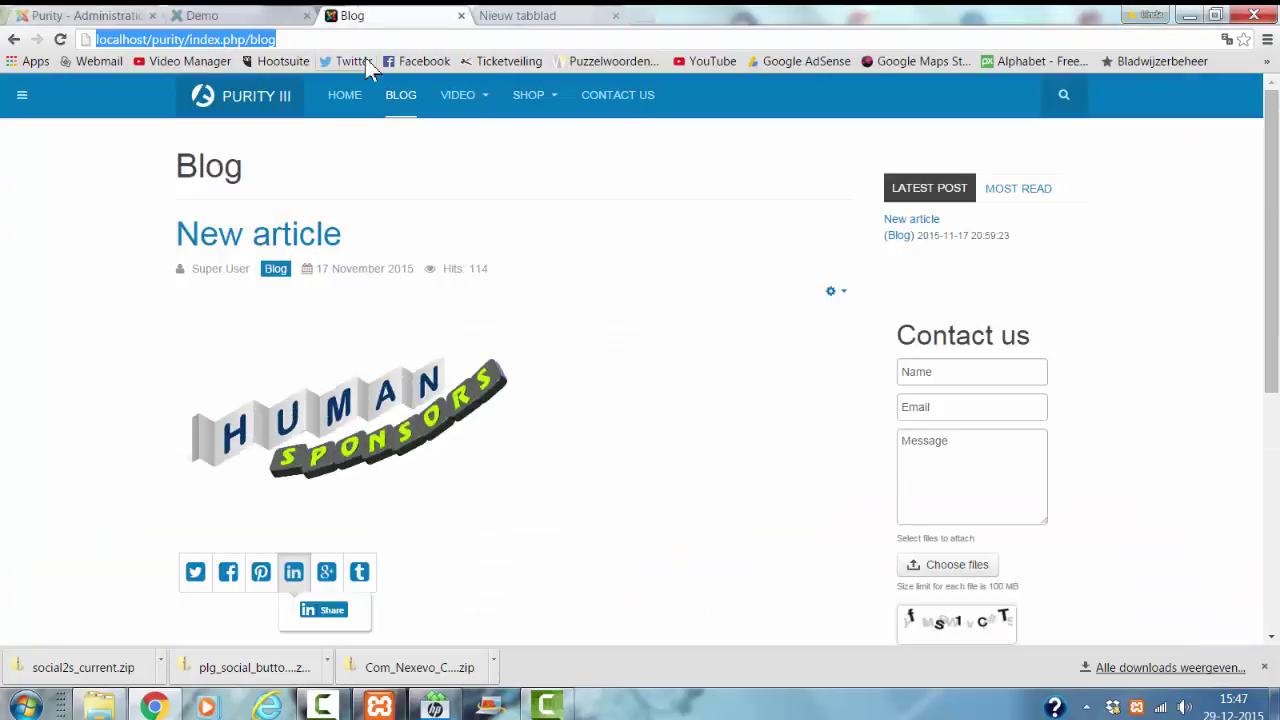
key(F5)
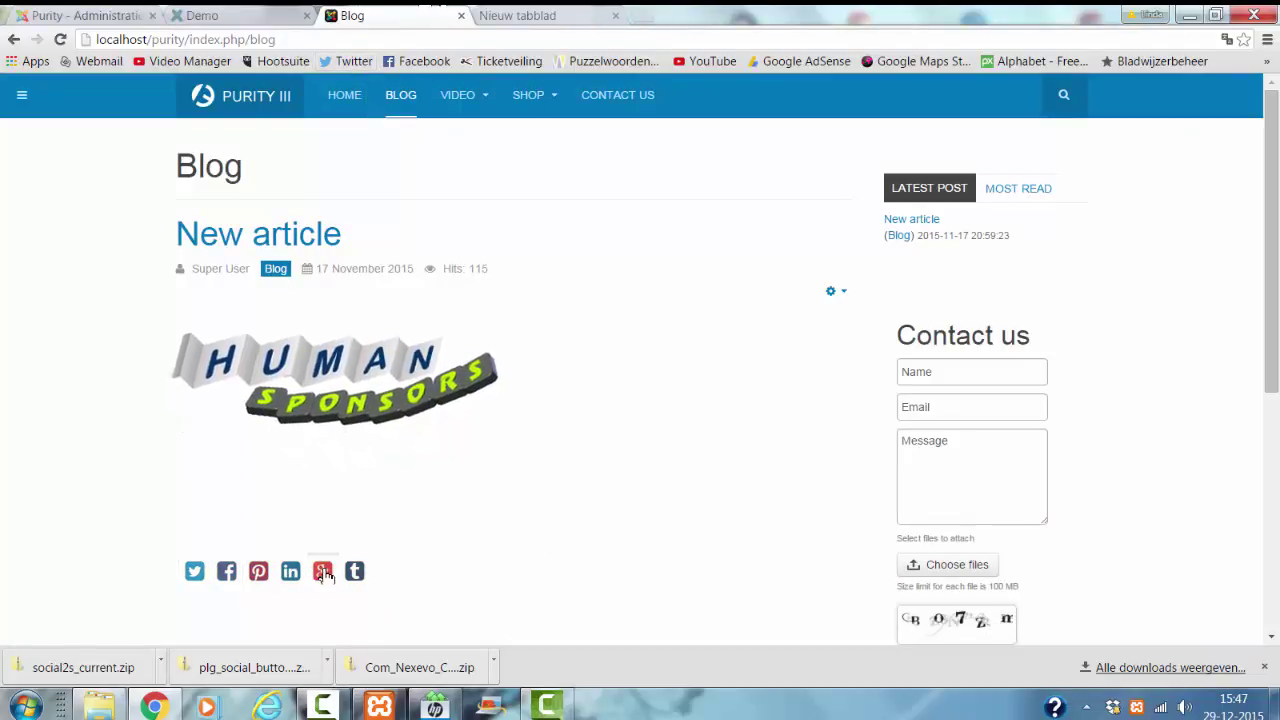
mouse_move(324, 574)
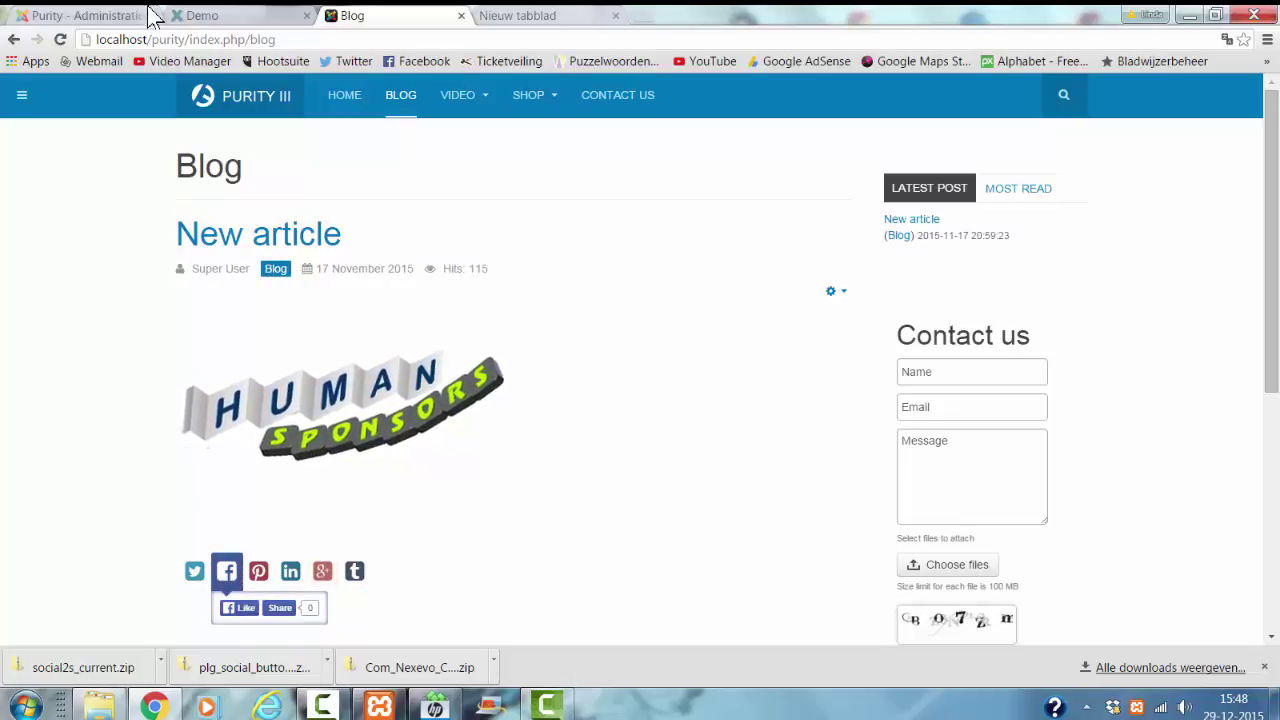
Set the Social 2s article button style back to colour and save the plugin settings
click(115, 15)
scroll(400, 340, down, 4)
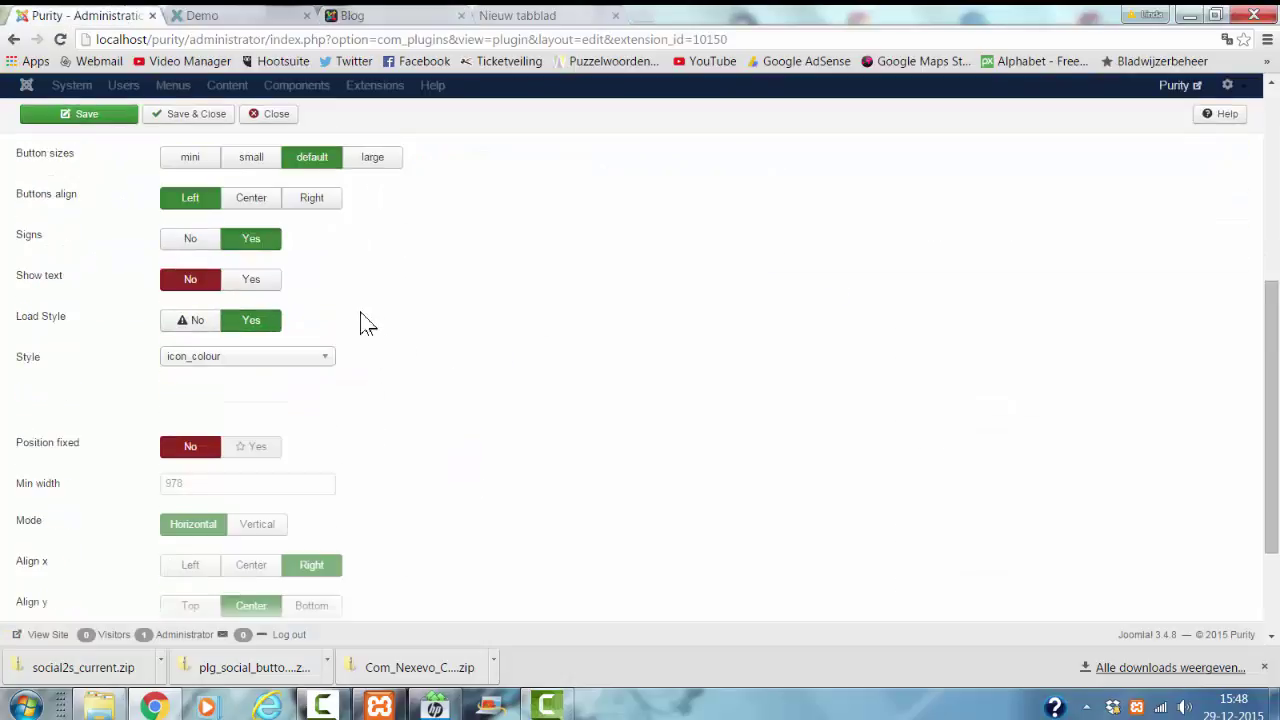
click(283, 356)
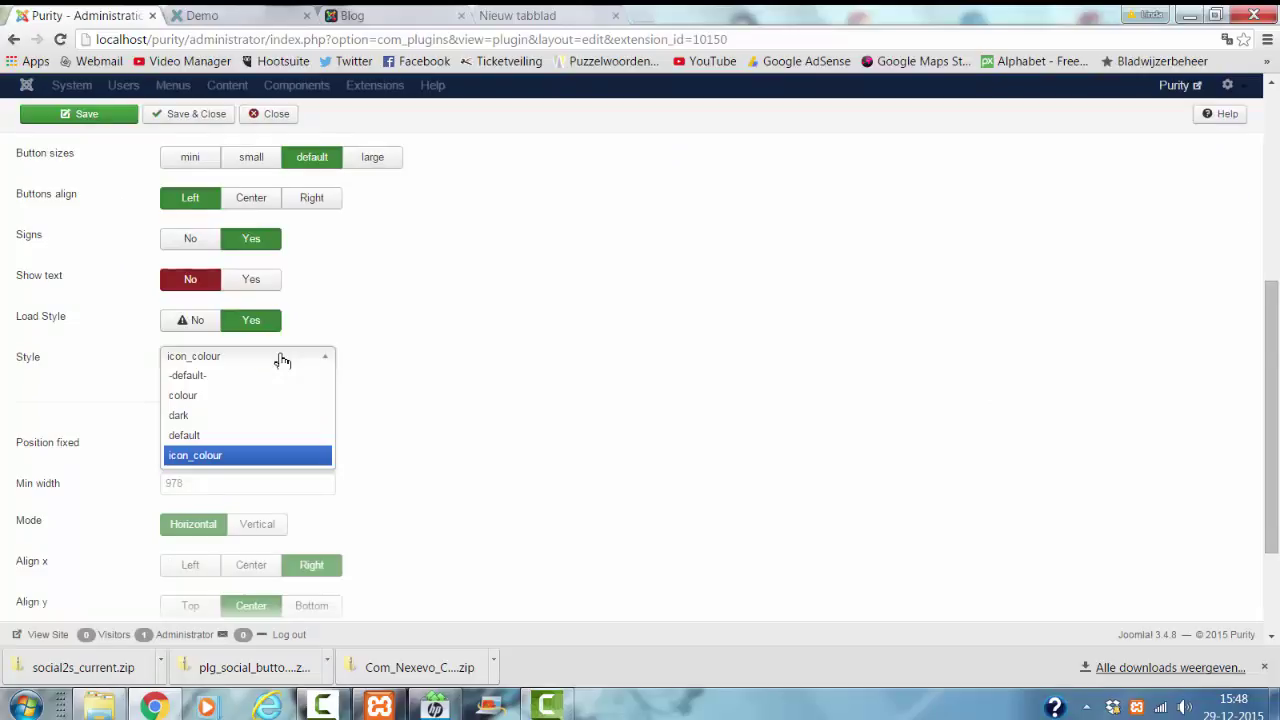
click(234, 398)
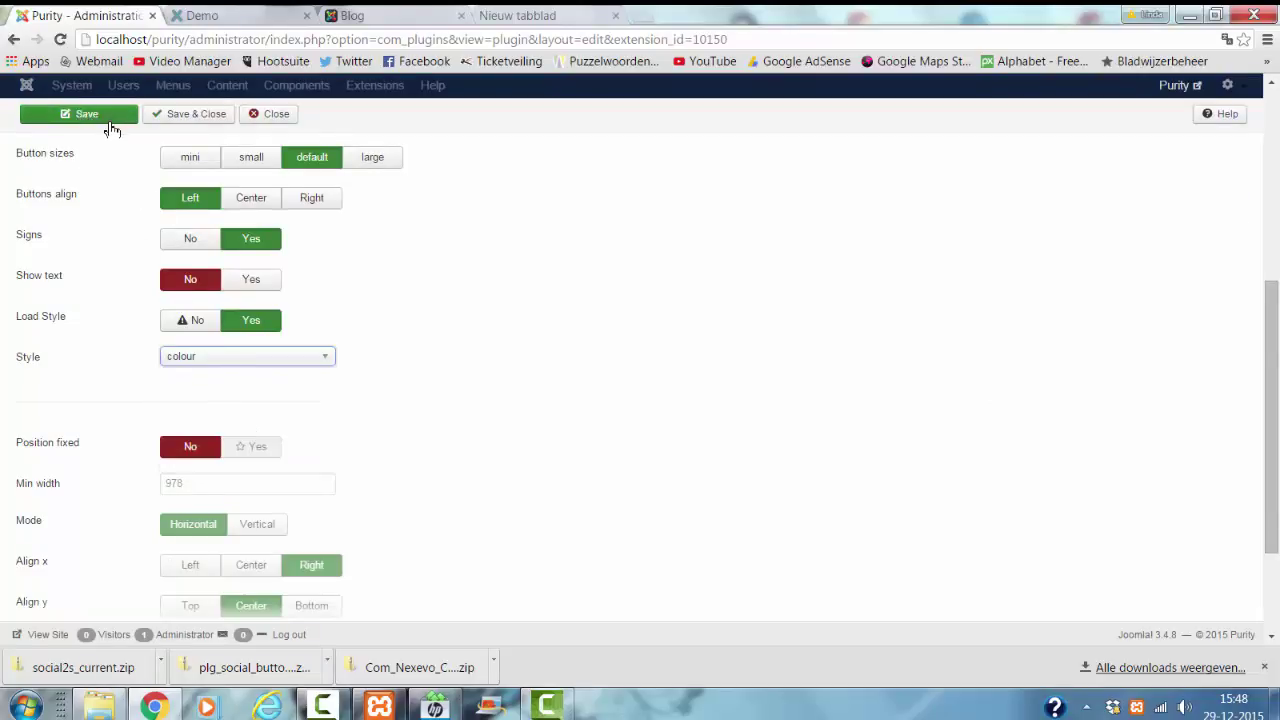
click(107, 104)
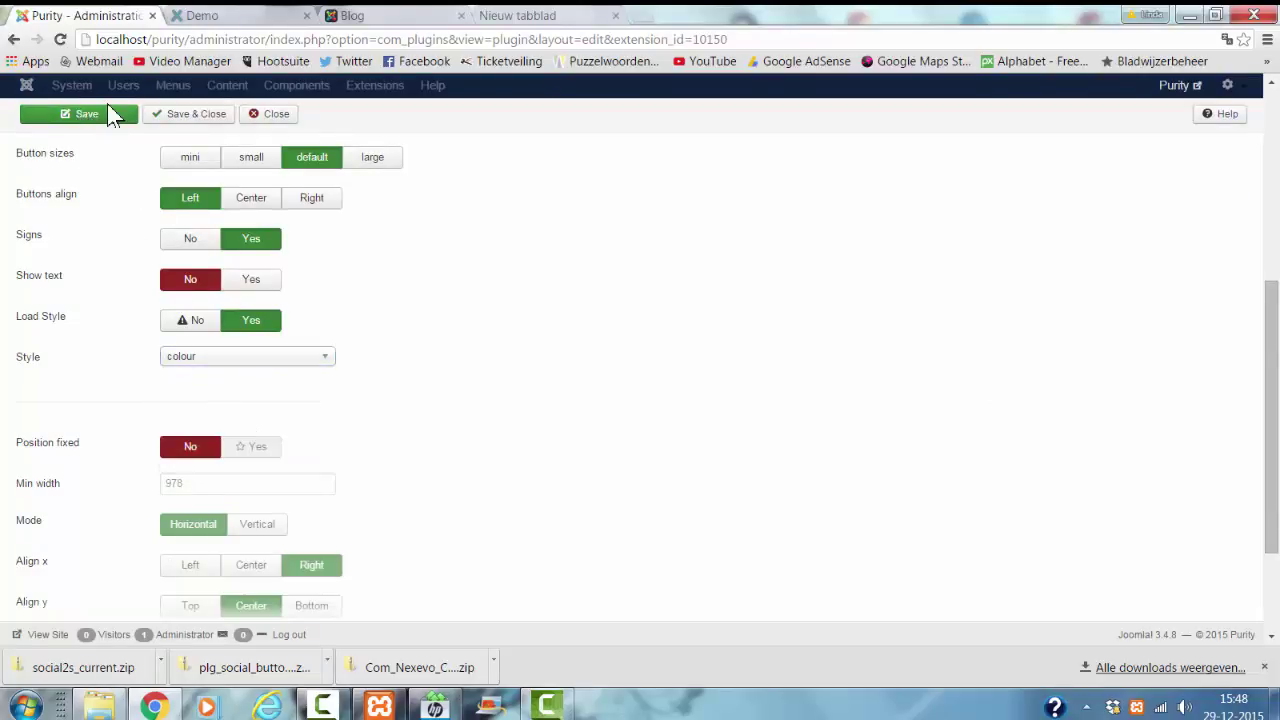
Check in the administrator that the plugin settings are saved and reload the blog page to view the restored colour style
click(353, 17)
click(362, 33)
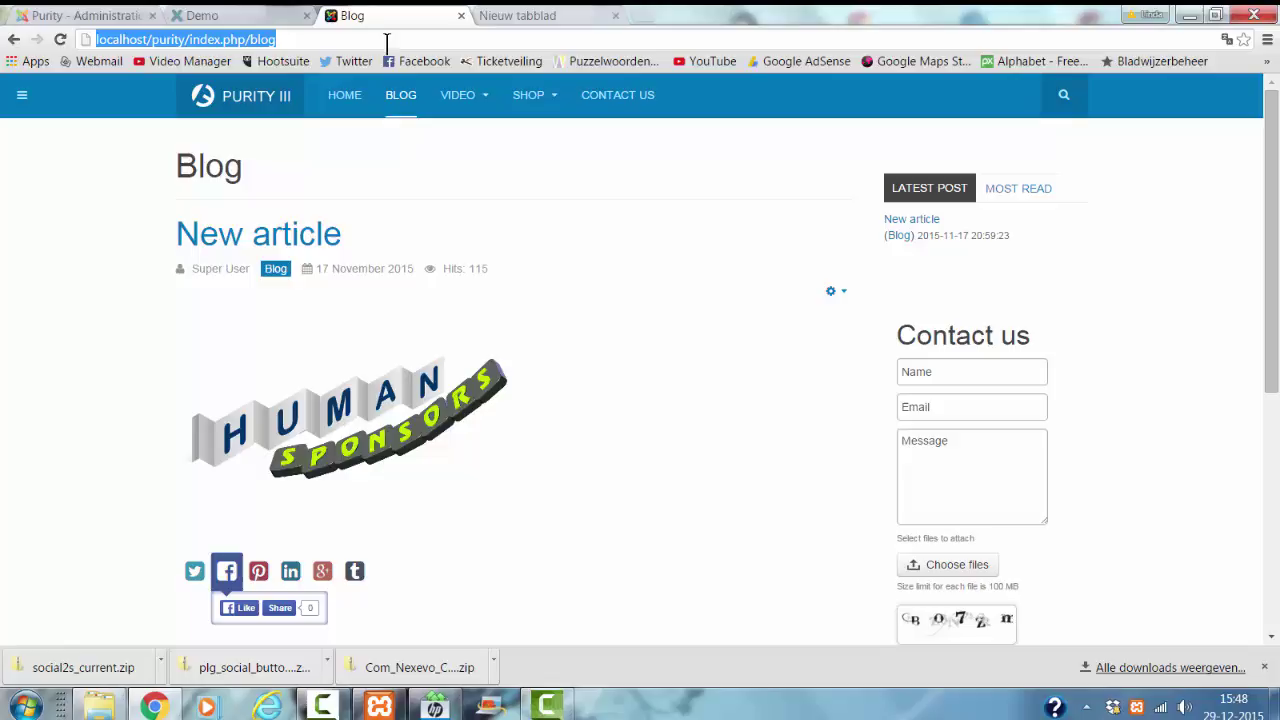
key(Return)
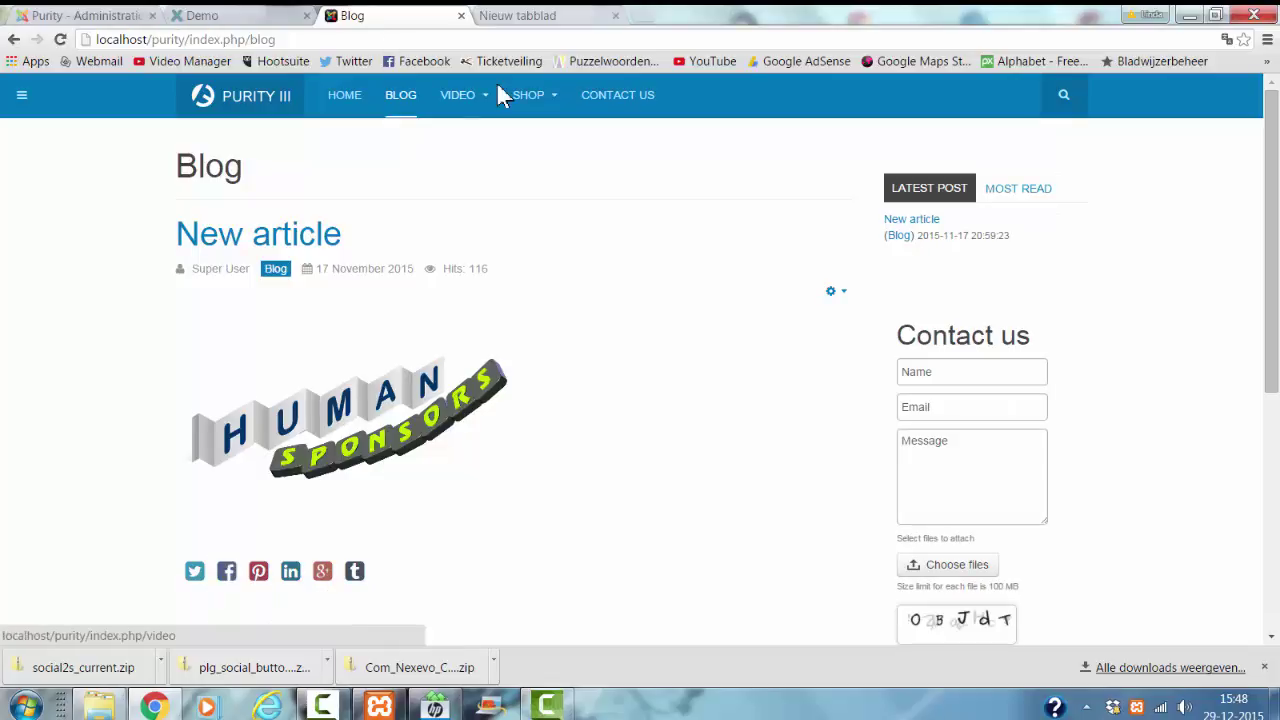
click(30, 16)
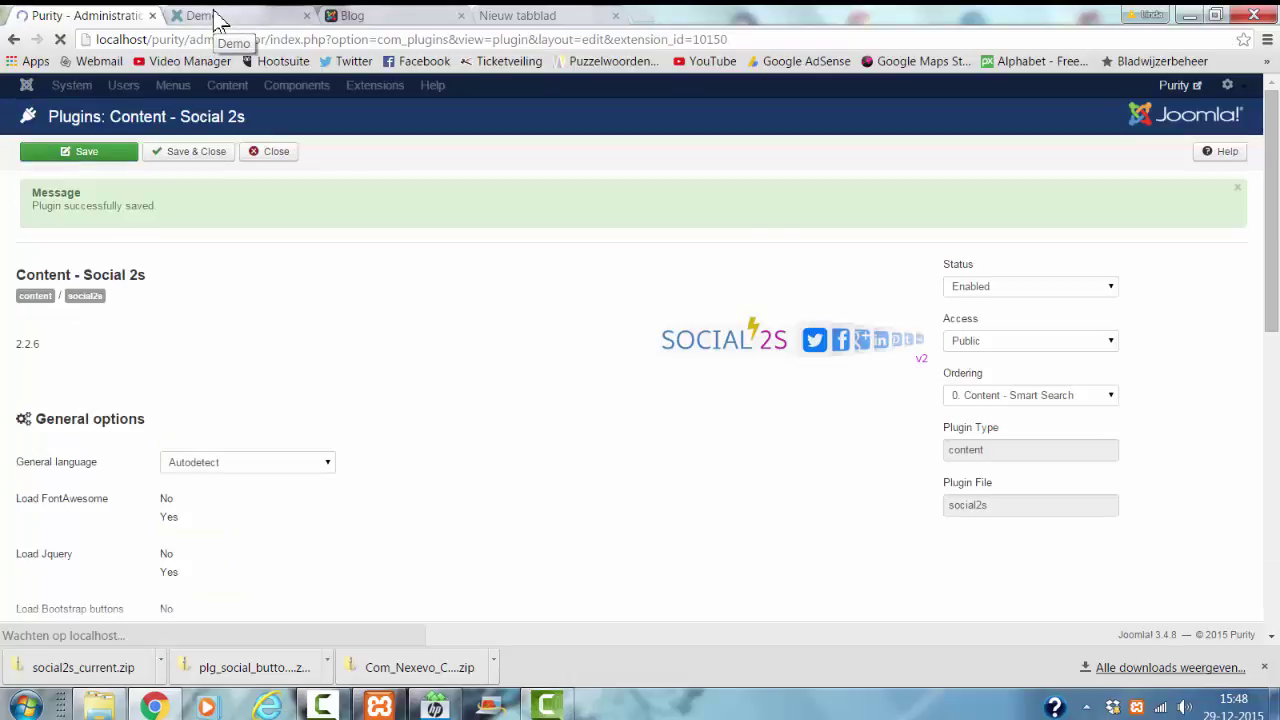
click(352, 16)
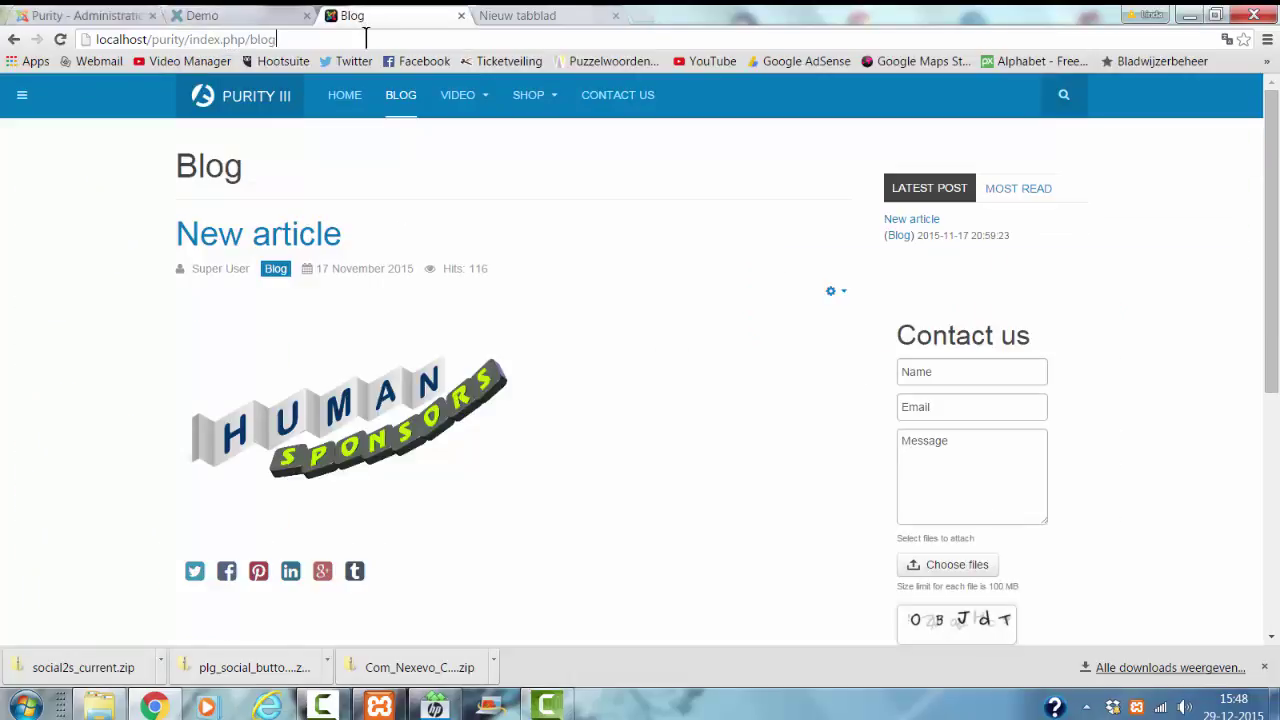
click(366, 38)
key(Return)
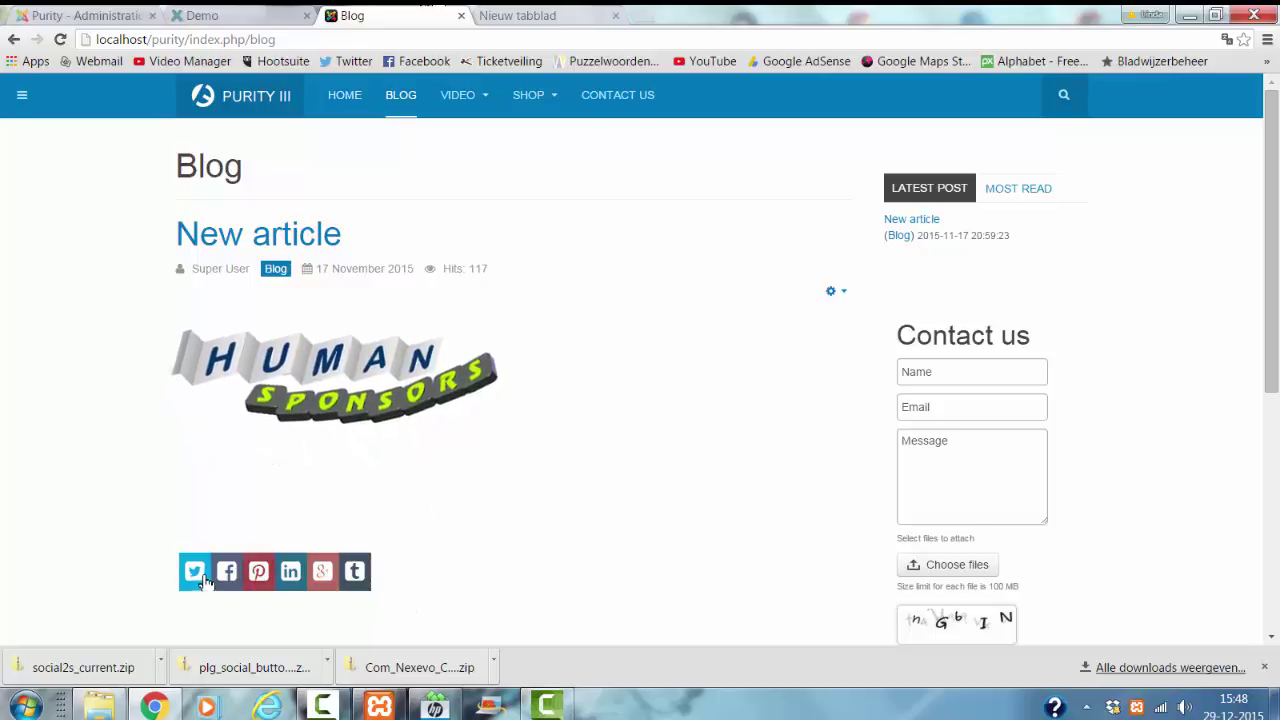
Open the Facebook share window from the share buttons below New article and close it without sharing
mouse_move(227, 585)
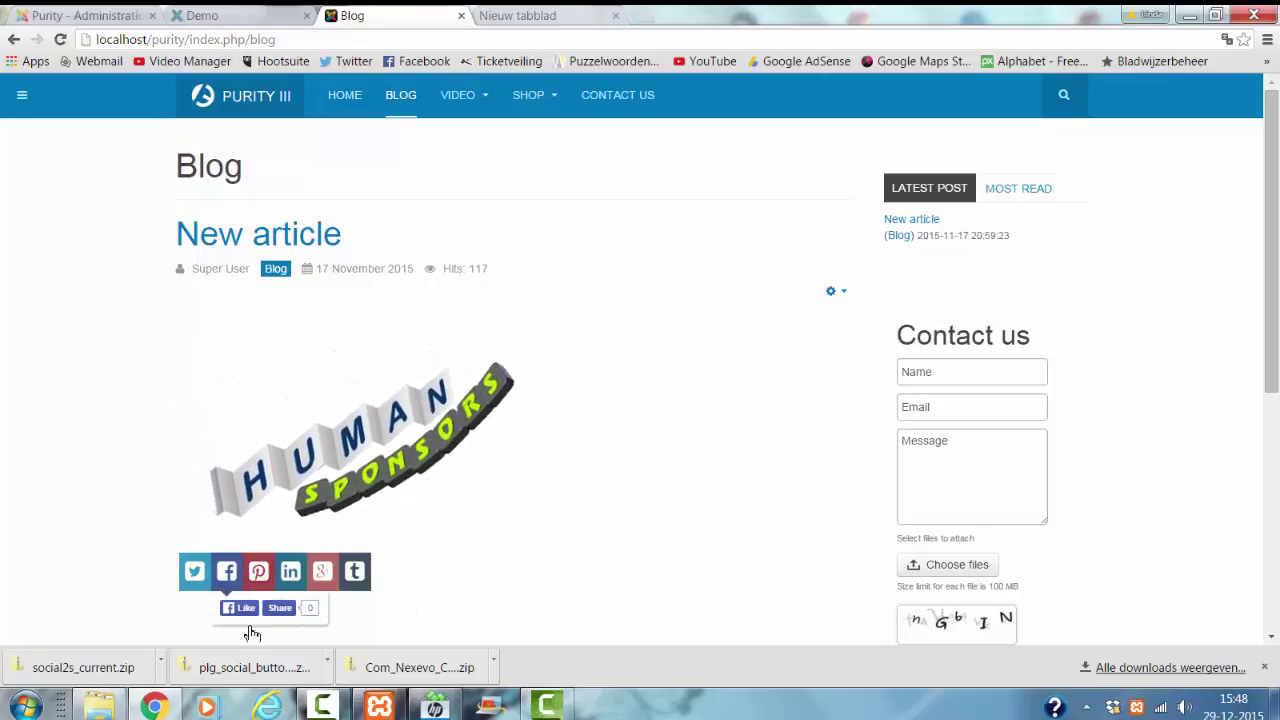
click(279, 609)
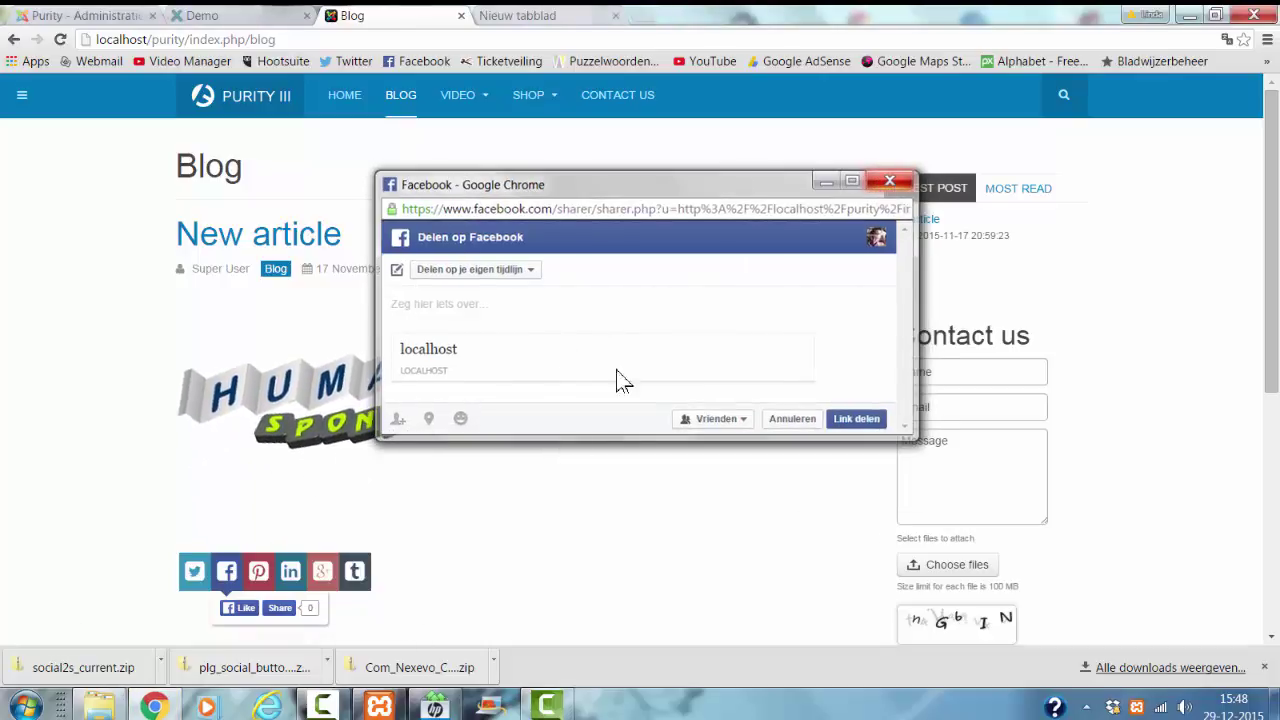
click(890, 182)
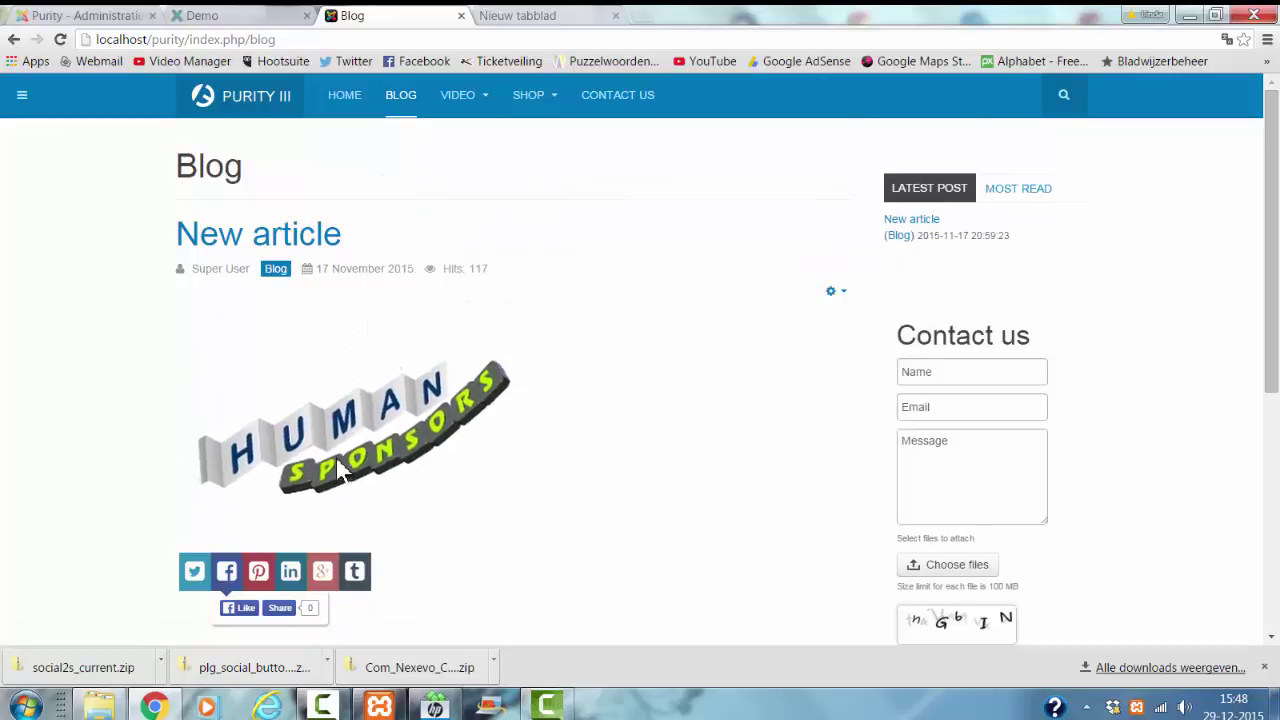
Look through the blog page and the home page, and return to the blog to review the share buttons' placement
scroll(337, 468, down, 3)
scroll(360, 470, up, 3)
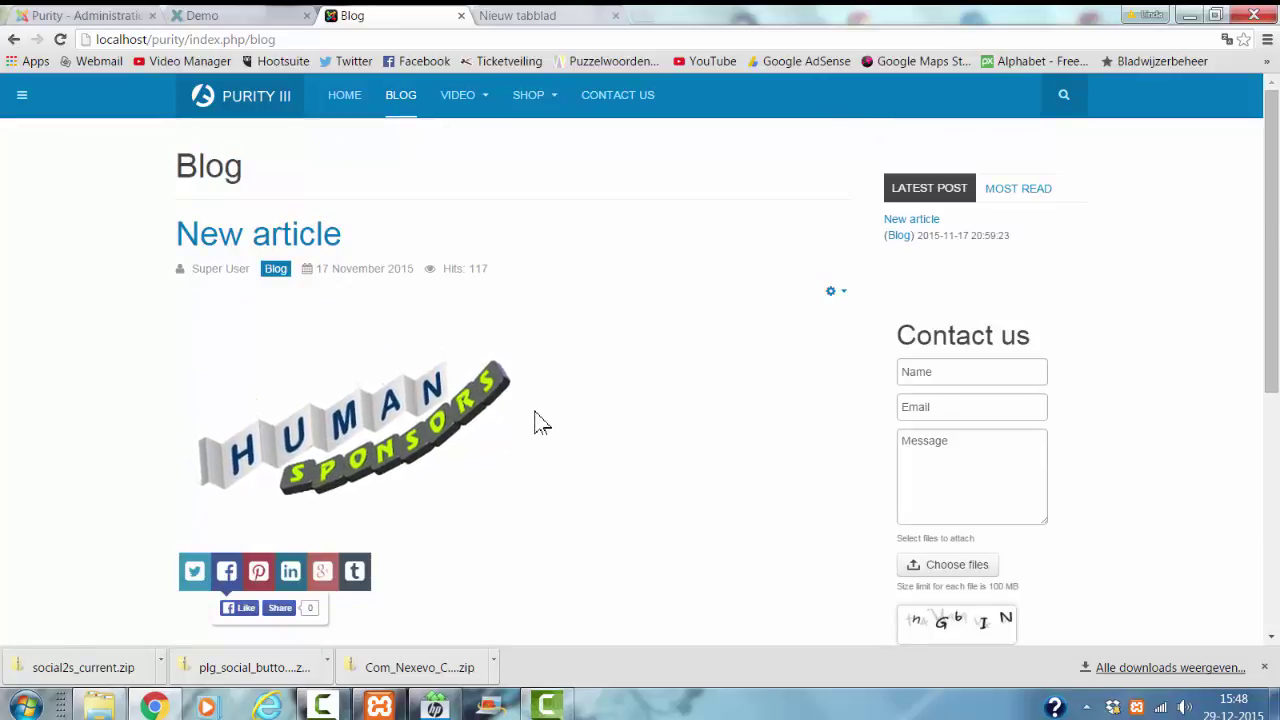
scroll(536, 418, down, 2)
scroll(537, 414, up, 2)
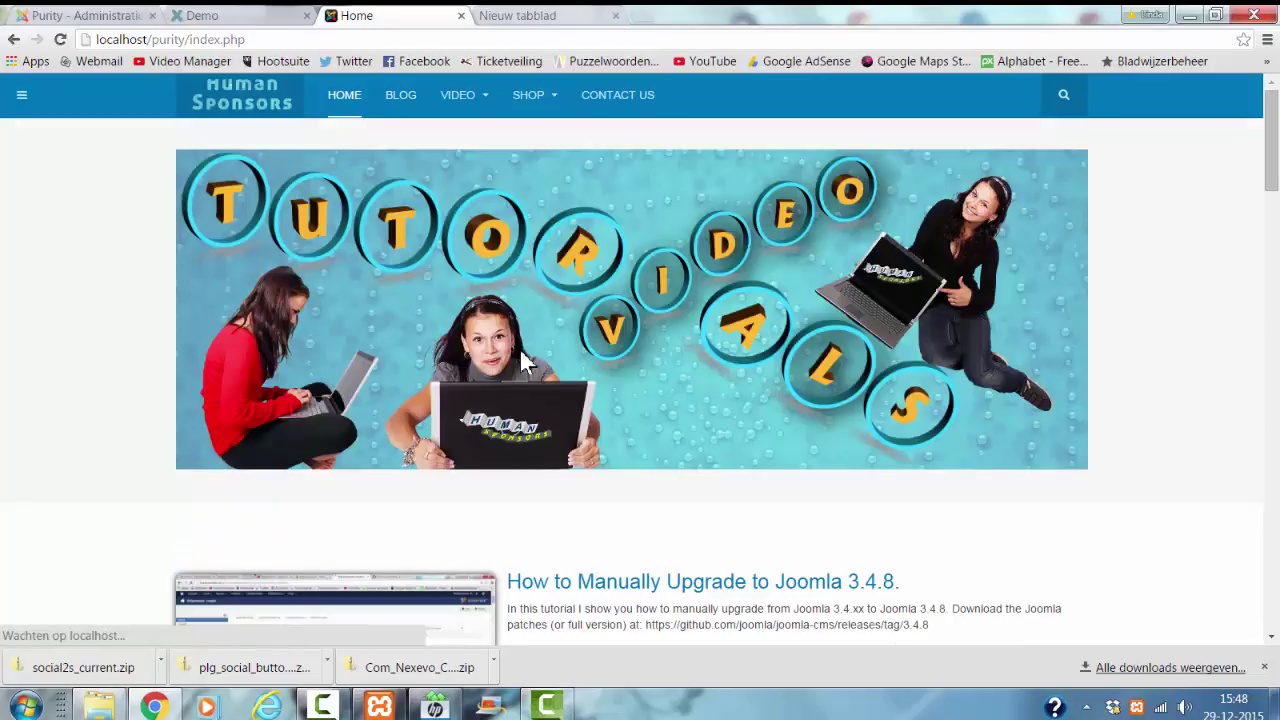
scroll(515, 375, down, 10)
scroll(515, 390, down, 10)
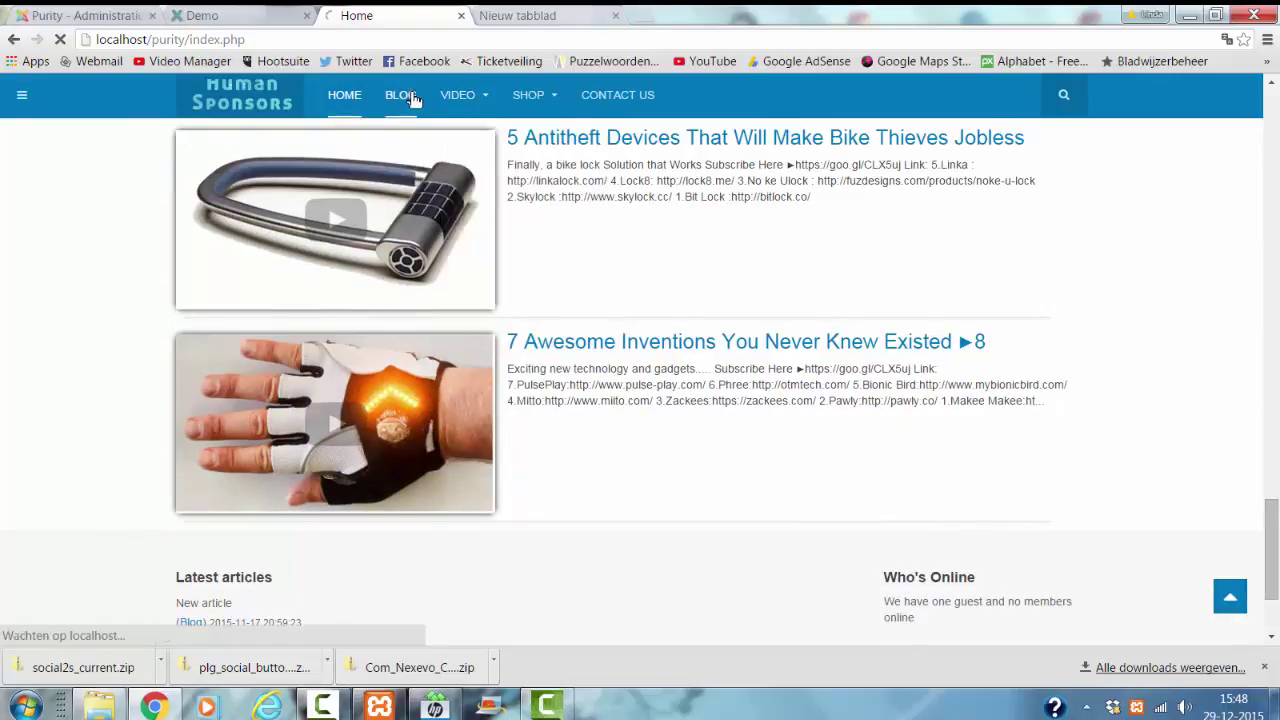
scroll(366, 391, down, 5)
scroll(340, 420, up, 2)
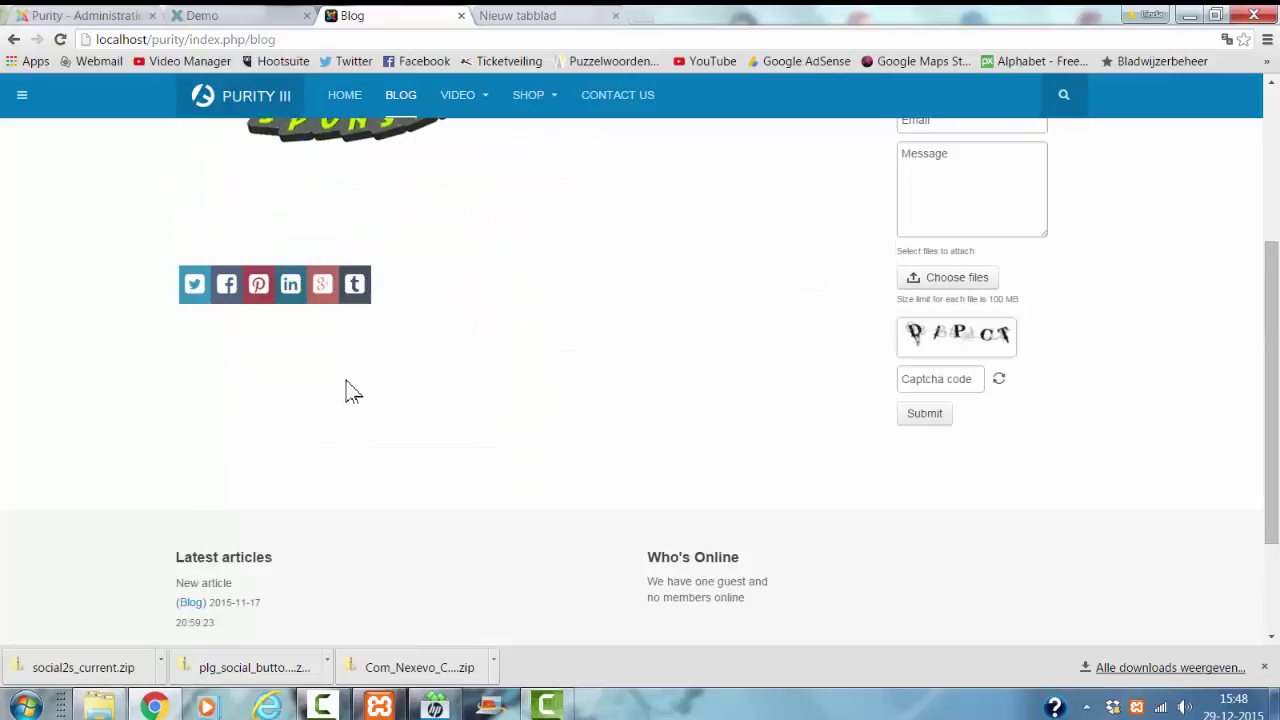
scroll(345, 390, up, 3)
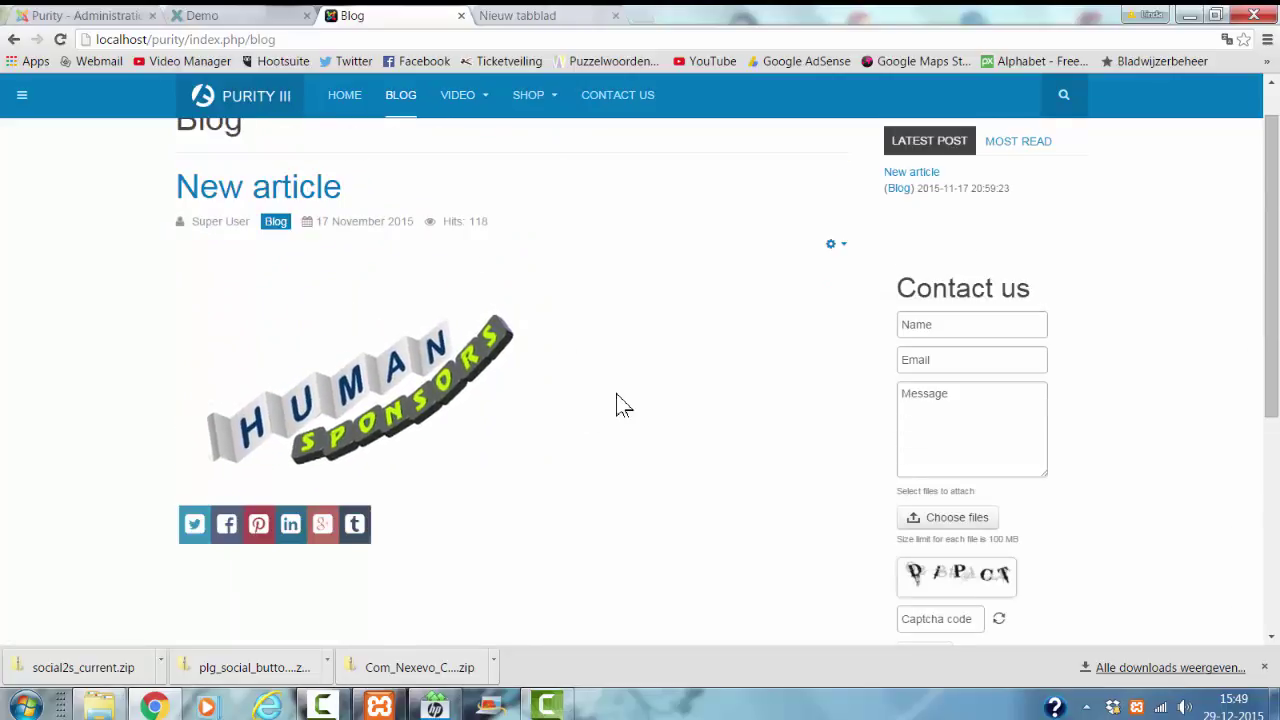